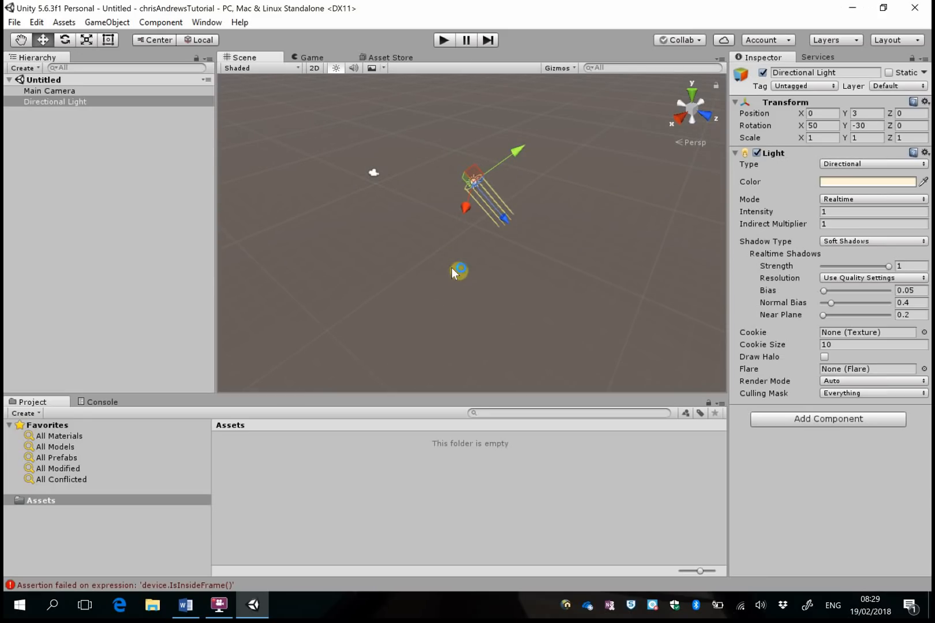
Add a 3D Terrain object to the untitled scene
left_click(453, 234)
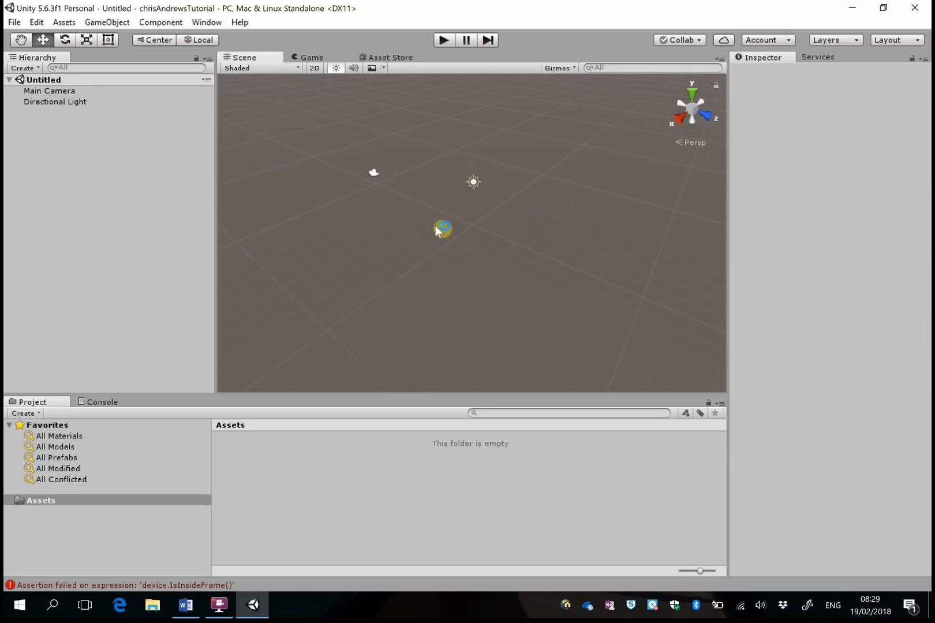
left_click(113, 25)
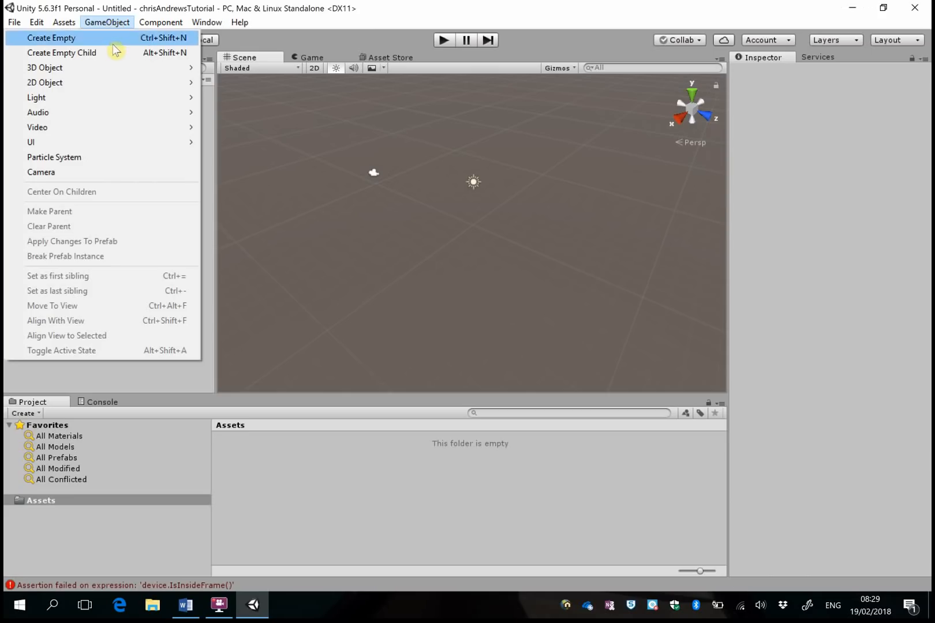
mouse_move(122, 67)
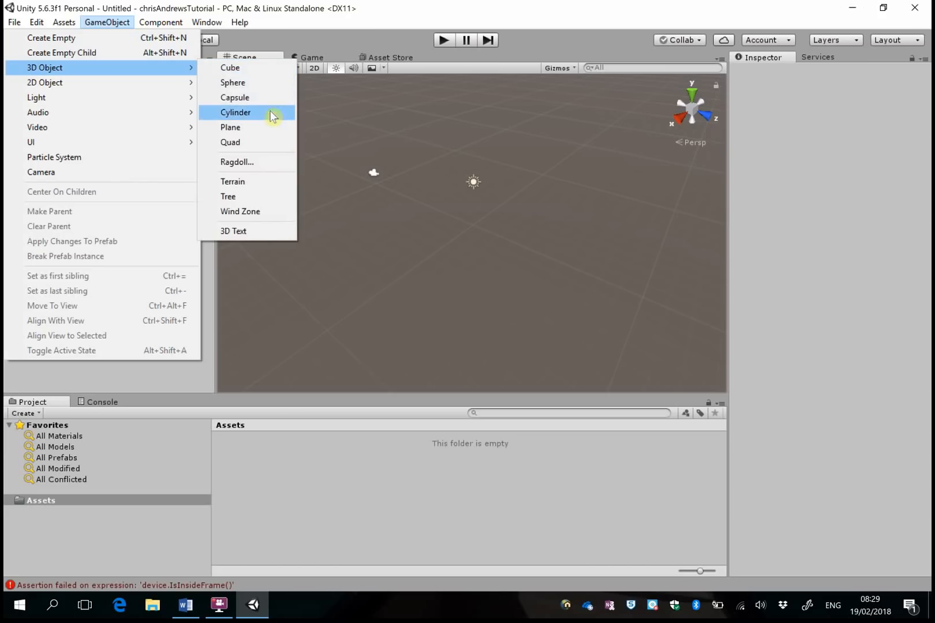
left_click(249, 184)
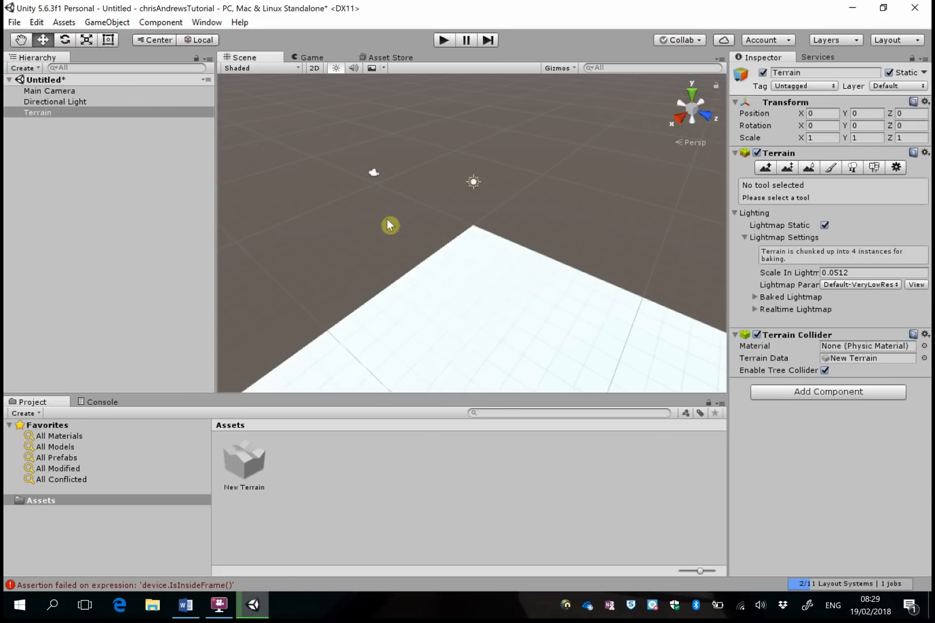
Inspect the new terrain's surface and edges from several angles in the scene view
mouse_move(475, 222)
right_mouse_down()
mouse_move(500, 213)
mouse_move(692, 270)
mouse_move(600, 225)
mouse_move(522, 231)
mouse_move(649, 163)
mouse_move(427, 283)
mouse_move(569, 244)
mouse_move(470, 261)
mouse_move(544, 194)
mouse_move(555, 200)
mouse_move(529, 304)
mouse_move(603, 161)
mouse_move(472, 242)
right_mouse_up()
right_click_drag(485, 307, 522, 315)
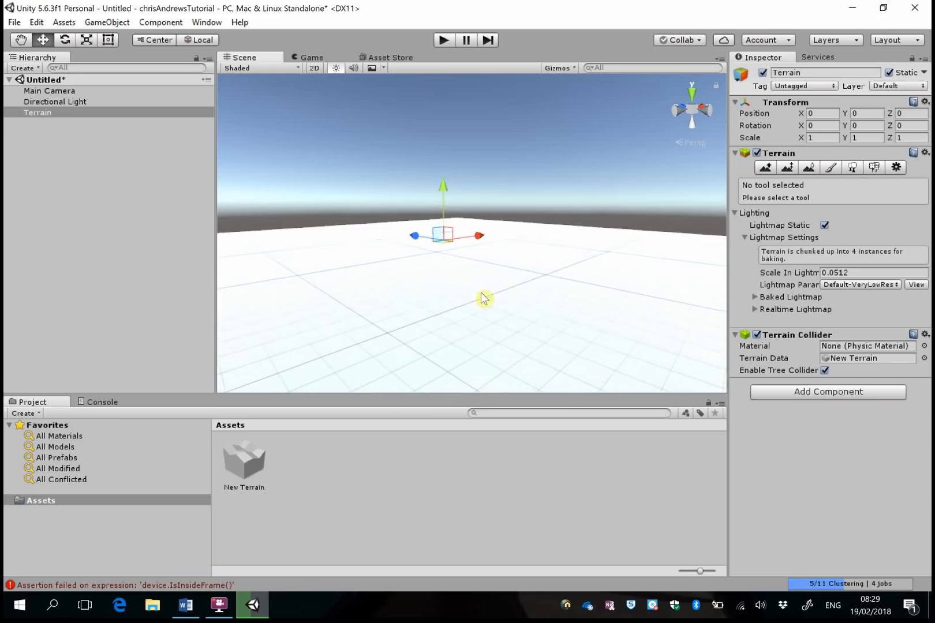
right_click_drag(526, 273, 480, 272)
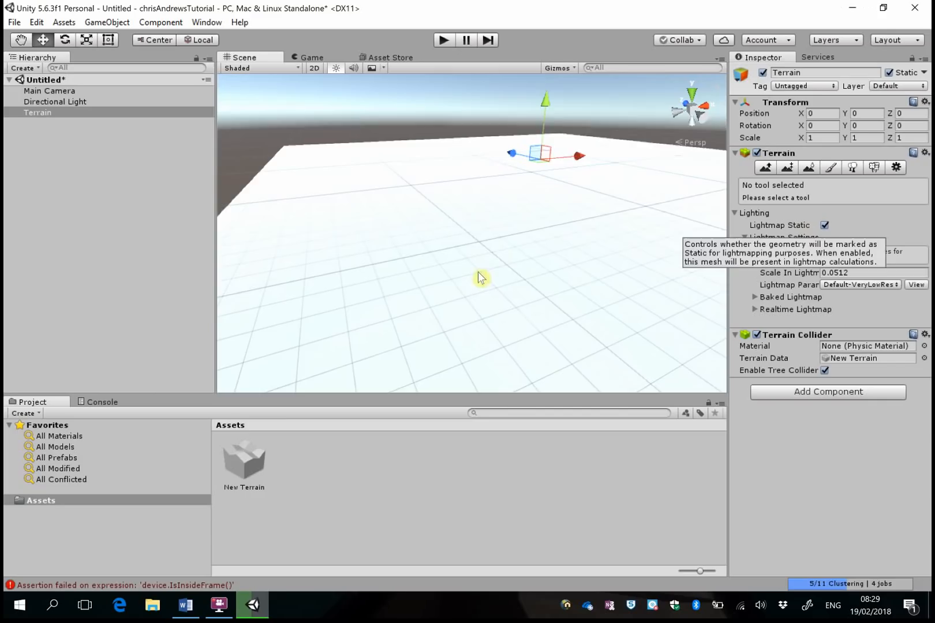
right_click_drag(480, 275, 492, 313)
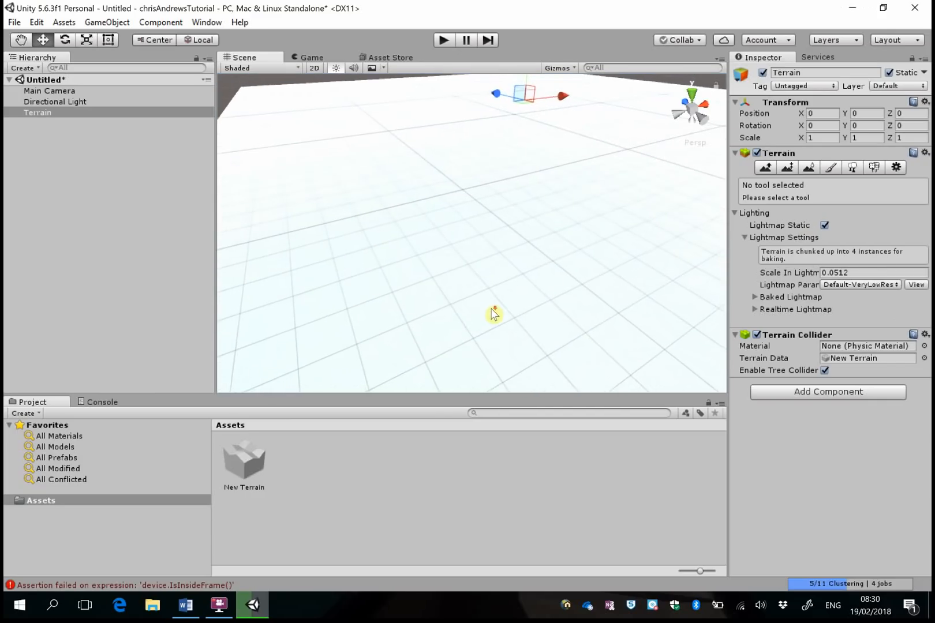
scroll(506, 283, "down", 3)
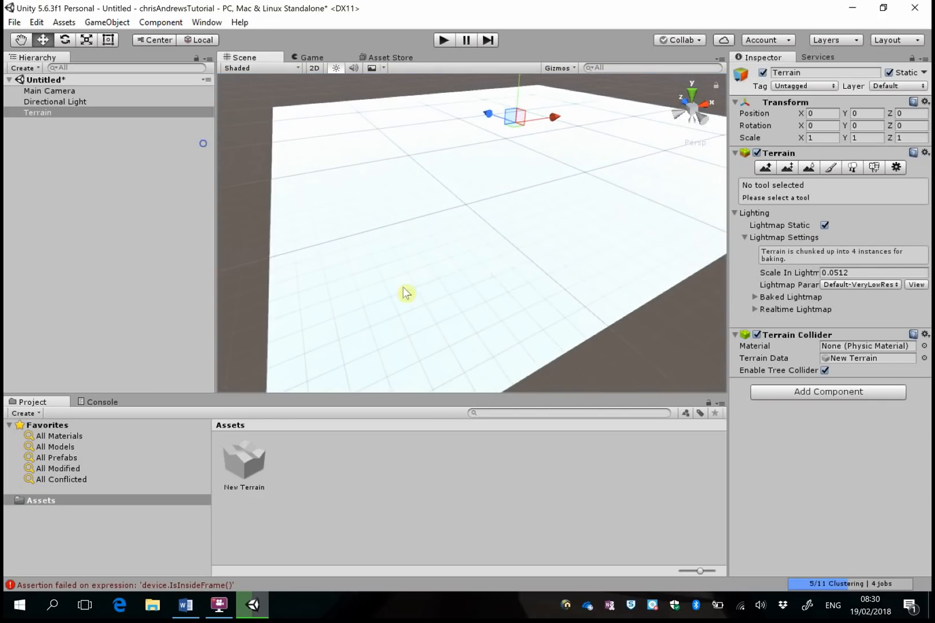
right_click_drag(407, 292, 472, 248)
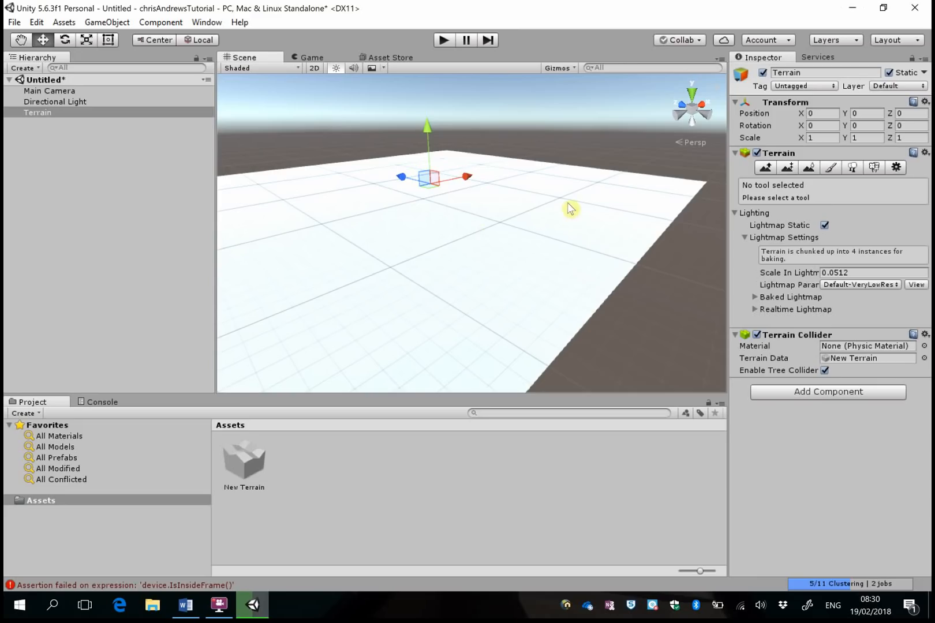
right_click_drag(553, 250, 523, 252)
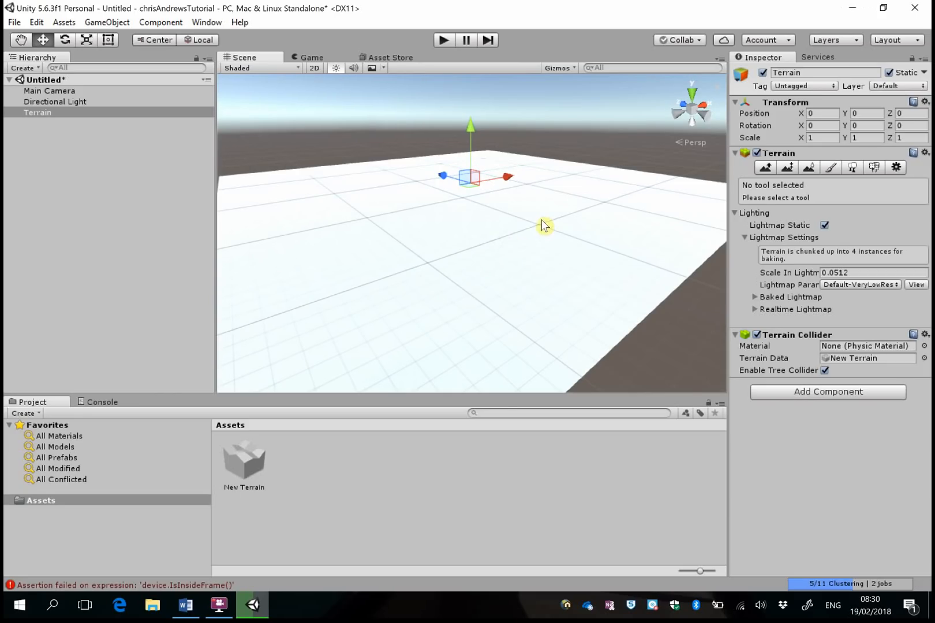
Switch to File Explorer at This PC and show its folders and drives as large thumbnails
left_click(157, 610)
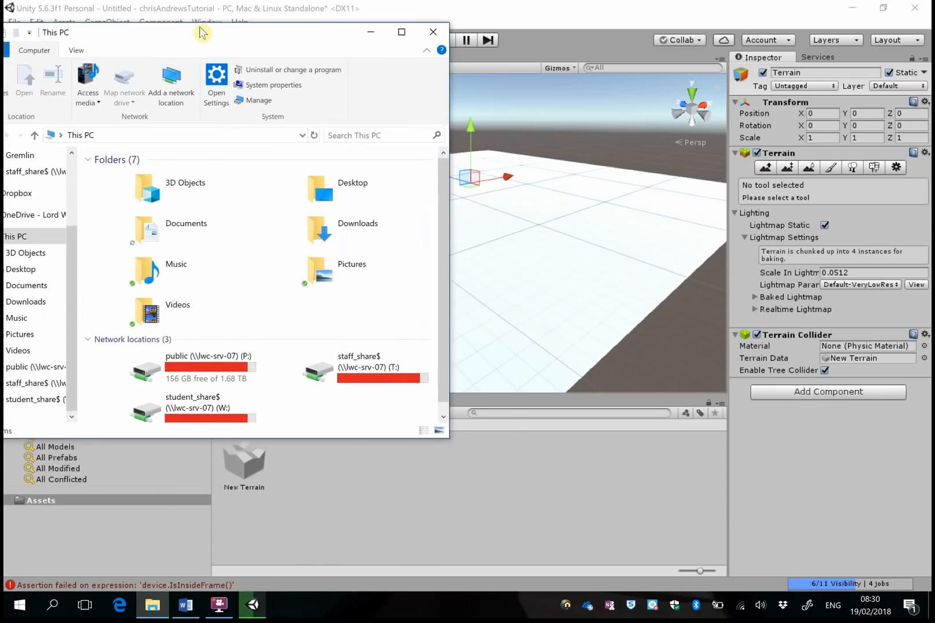
left_click_drag(200, 33, 257, 46)
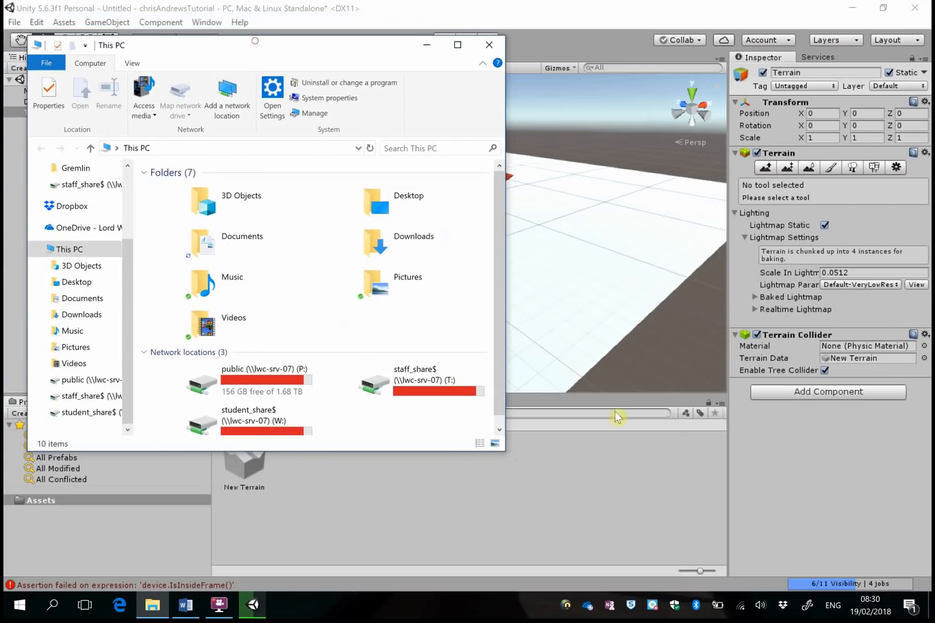
left_click(495, 443)
scroll(476, 375, "down", 1)
left_click(480, 443)
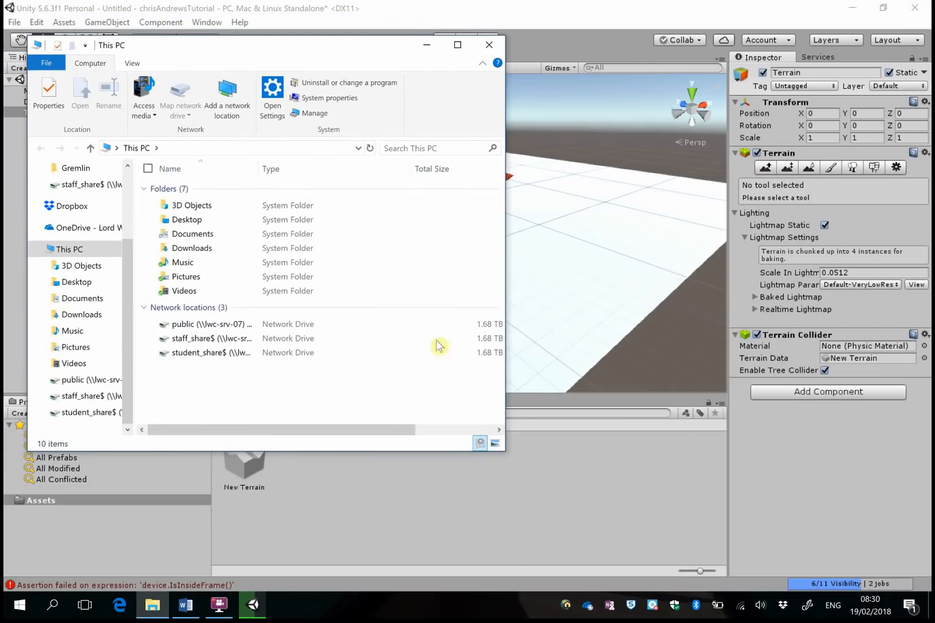
left_click(496, 444)
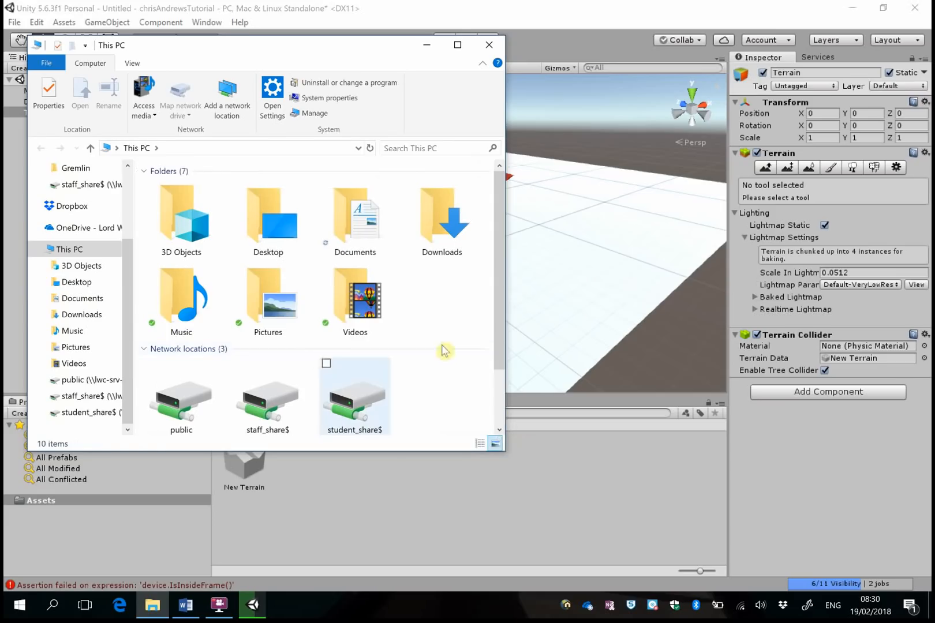
Open the Documents folder in a separate window and place it beside the This PC window
scroll(430, 347, "down", 1)
left_click(360, 374)
right_click(360, 368)
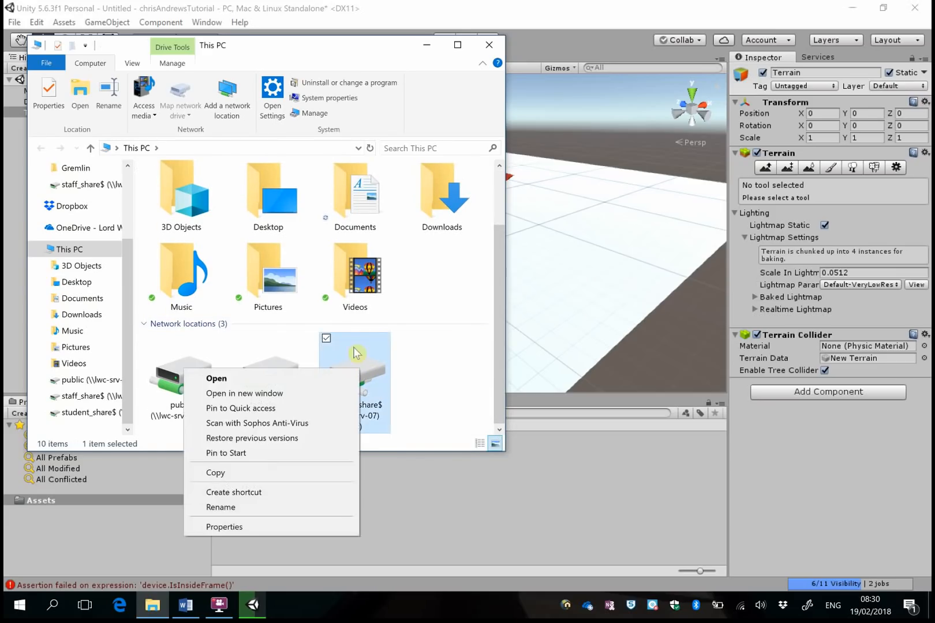
left_click(367, 228)
right_click(359, 193)
left_click(280, 216)
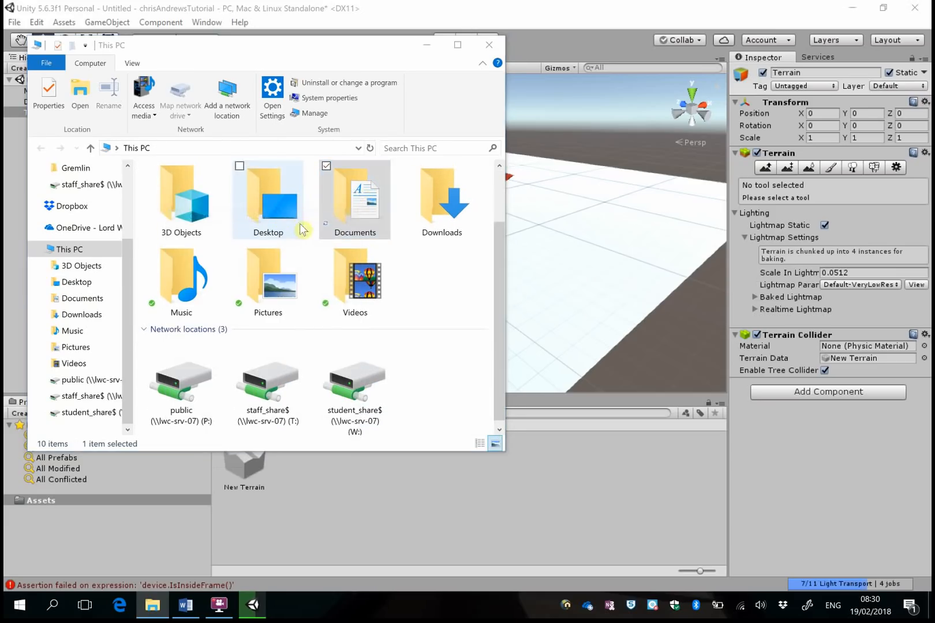
left_click_drag(410, 58, 852, 69)
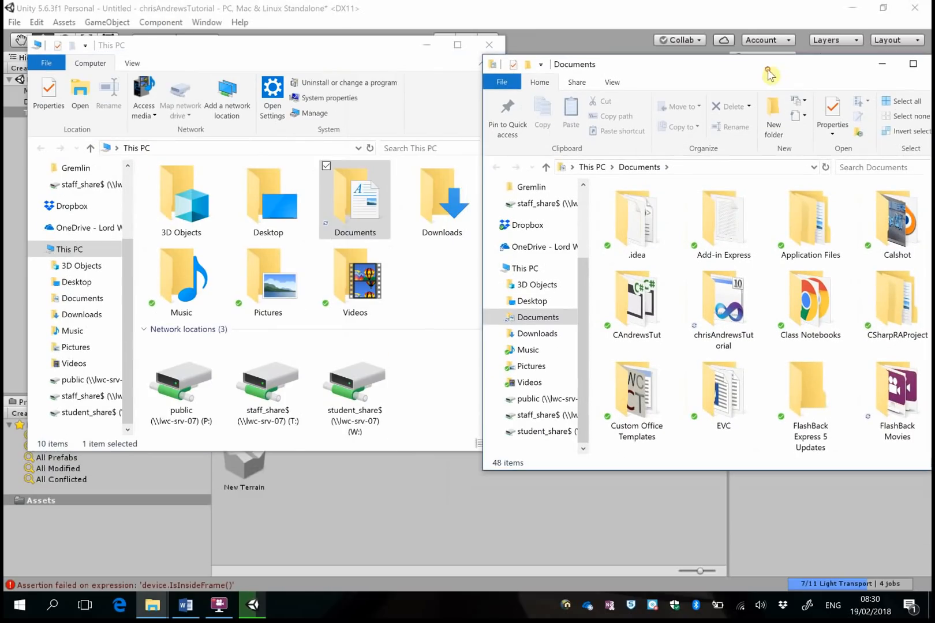
Open the Unity Assets folder on the student_share$ (W:) network drive
left_click(361, 46)
left_click(358, 386)
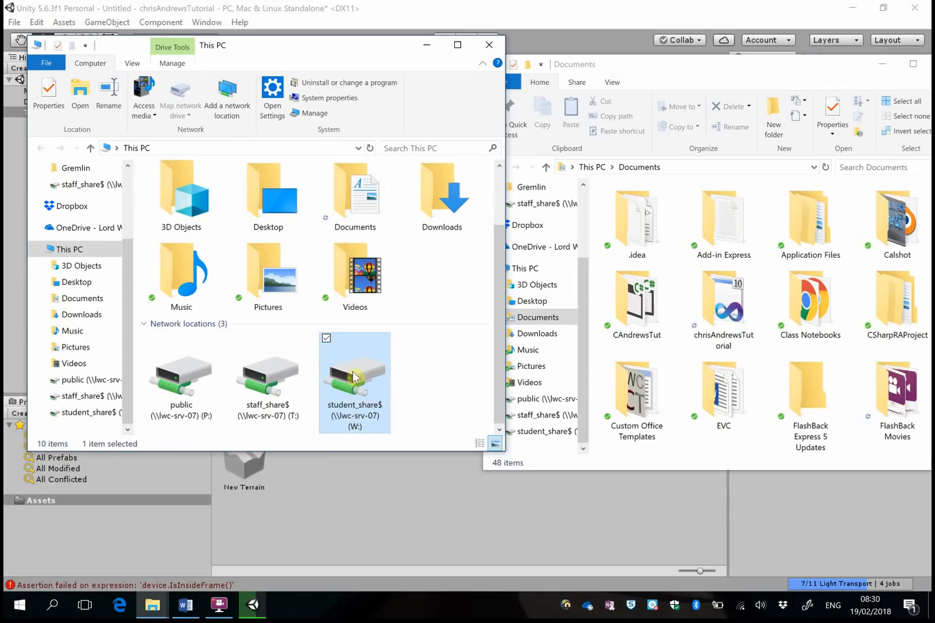
double_click(354, 376)
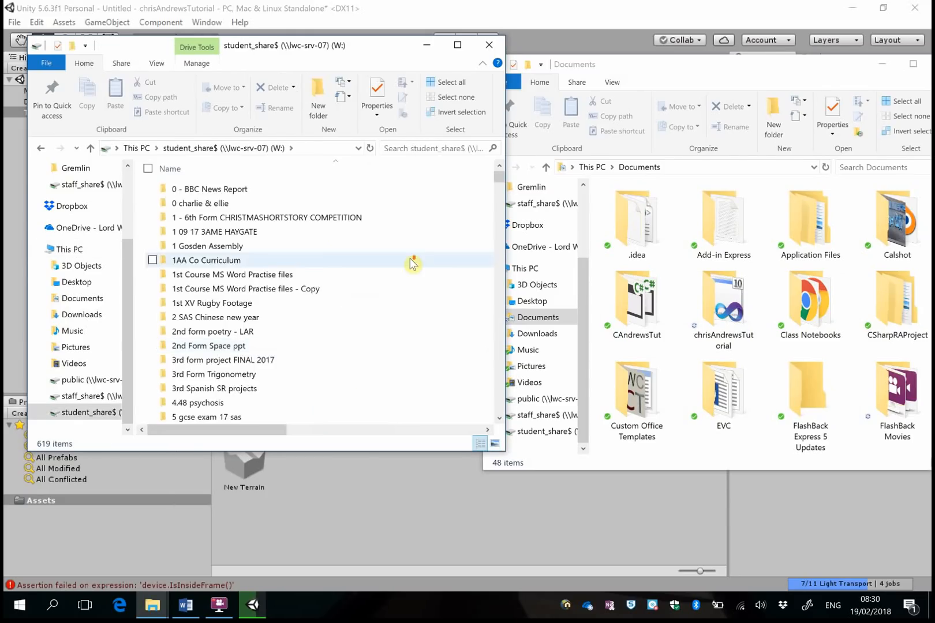
scroll(411, 259, "down", 10)
left_click(293, 308)
key("u")
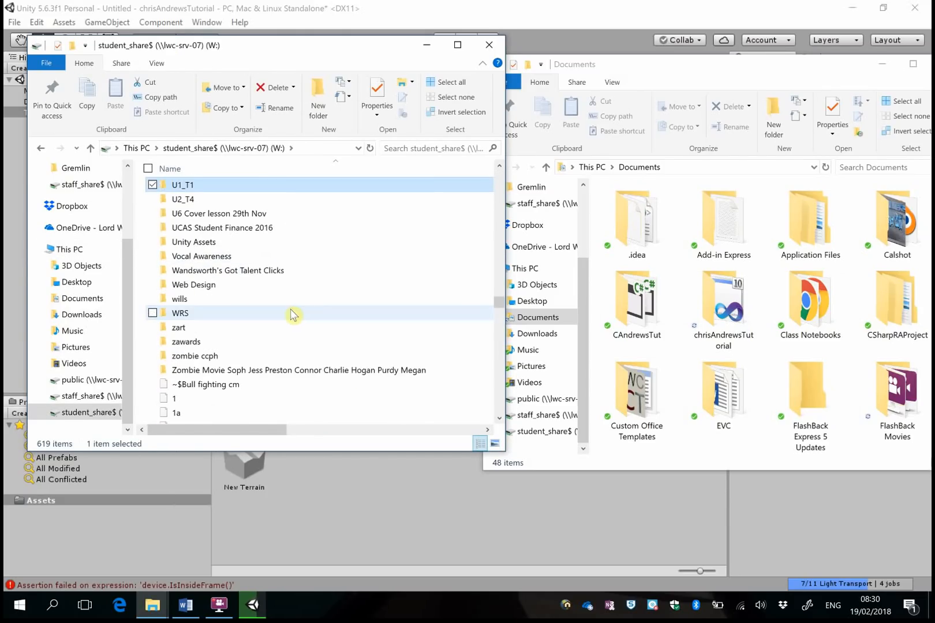
double_click(220, 248)
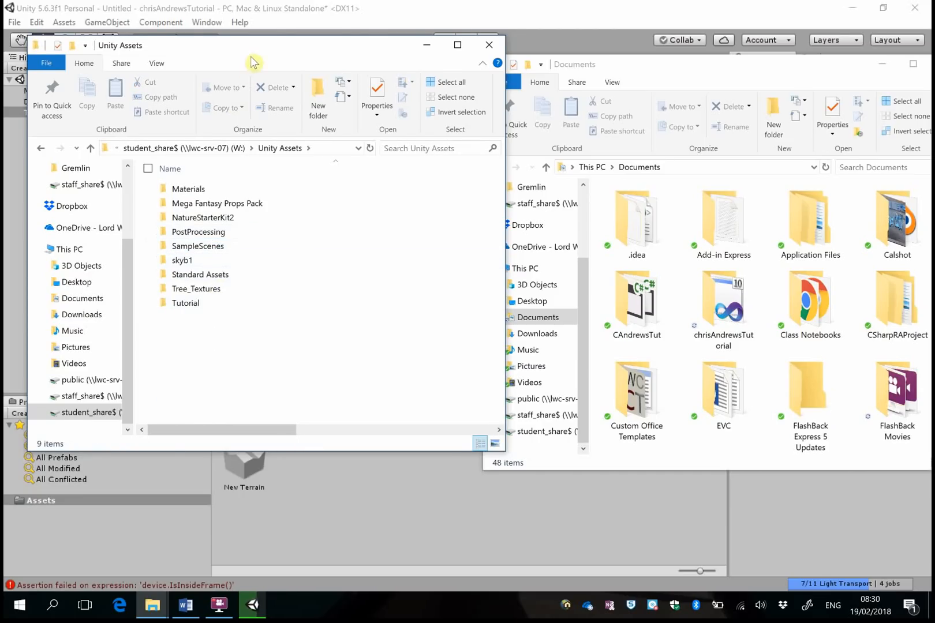
Arrange both folder windows side by side and open the Assets folder of the Unity tutorial project in Documents
left_click_drag(252, 62, 233, 64)
left_click(694, 70)
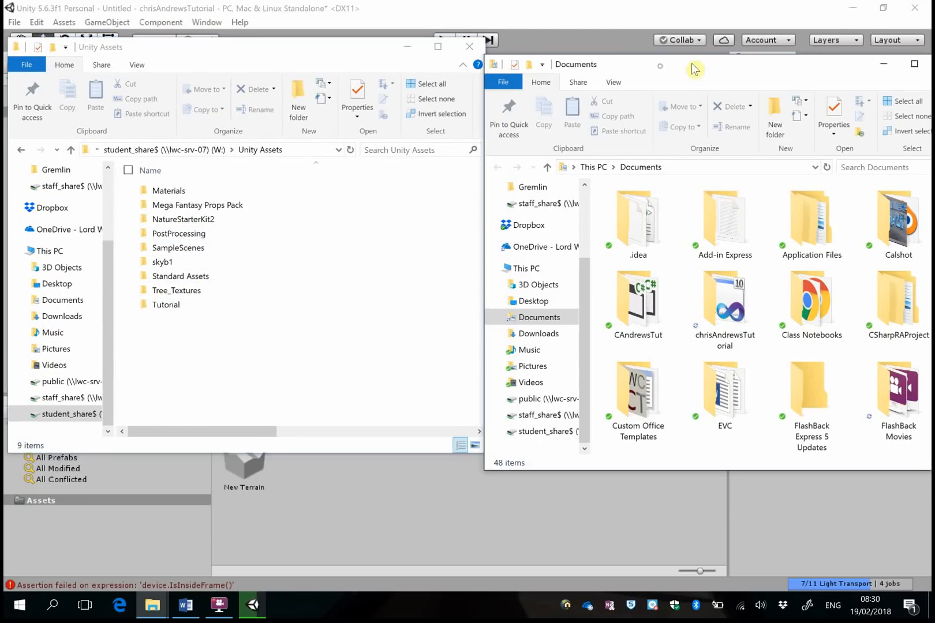
left_click_drag(695, 69, 659, 57)
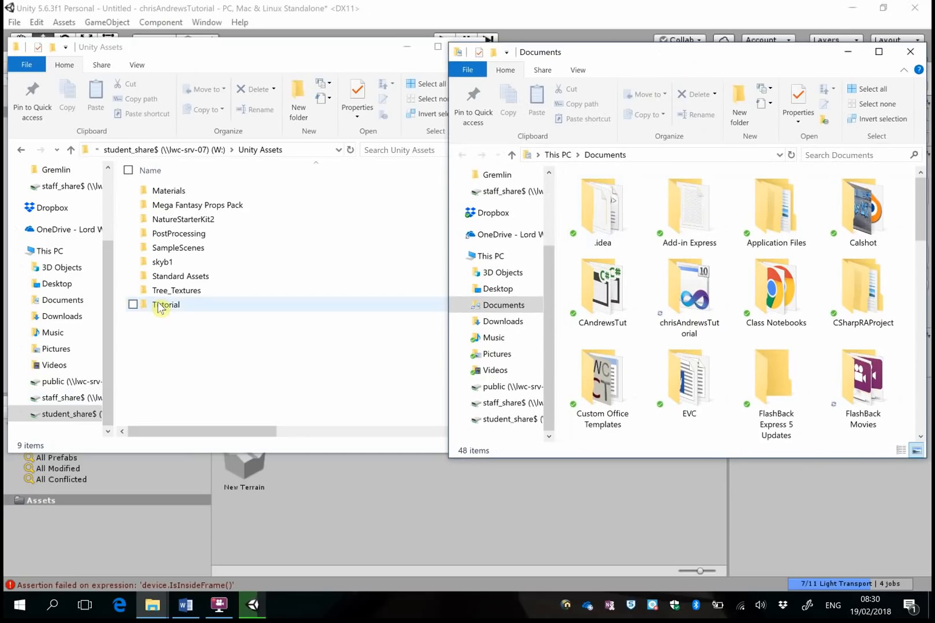
double_click(699, 298)
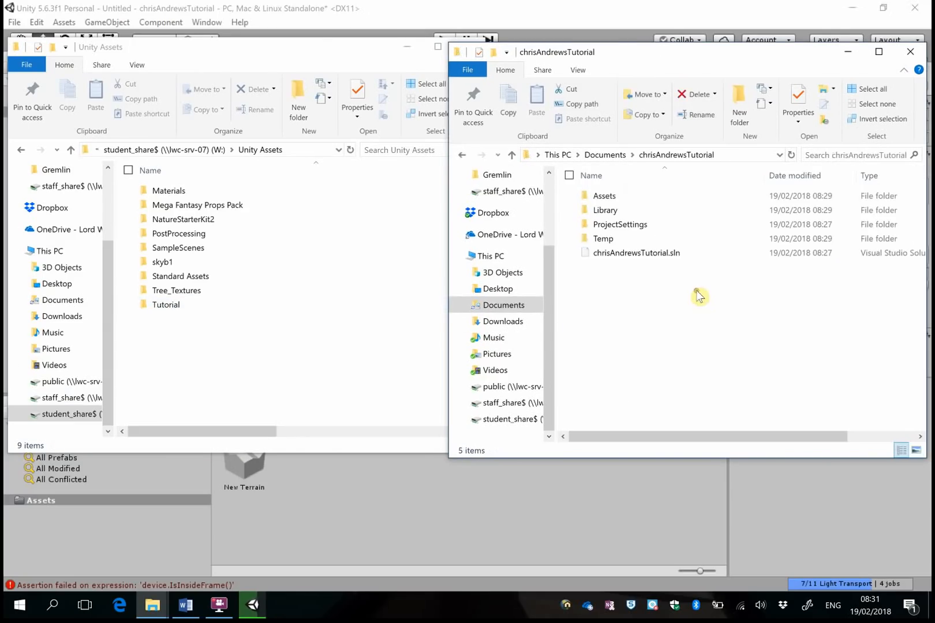
double_click(613, 198)
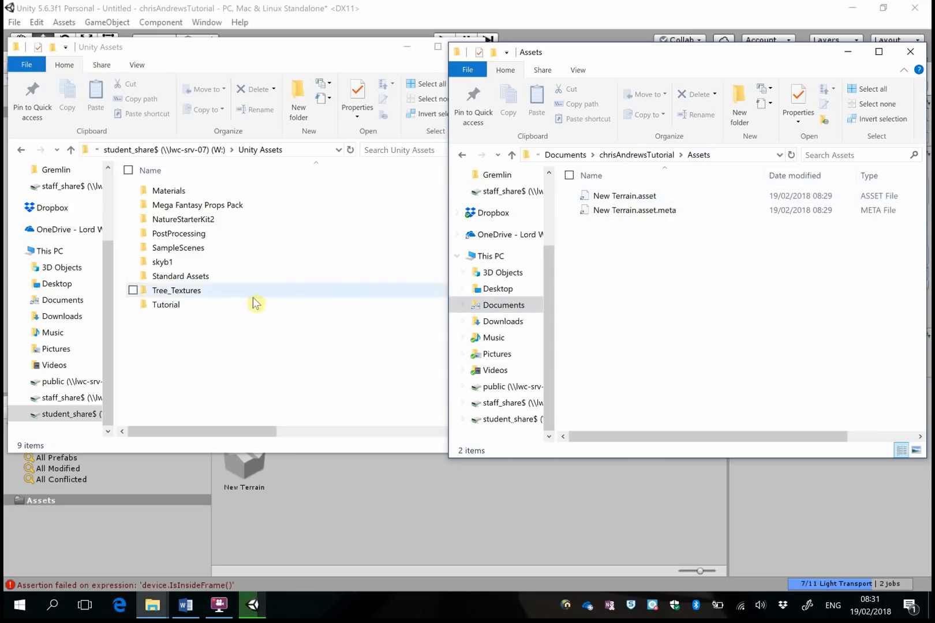
Copy the Tutorial folder from Unity Assets into the project's Assets folder and return to Unity to import it
left_click(183, 311)
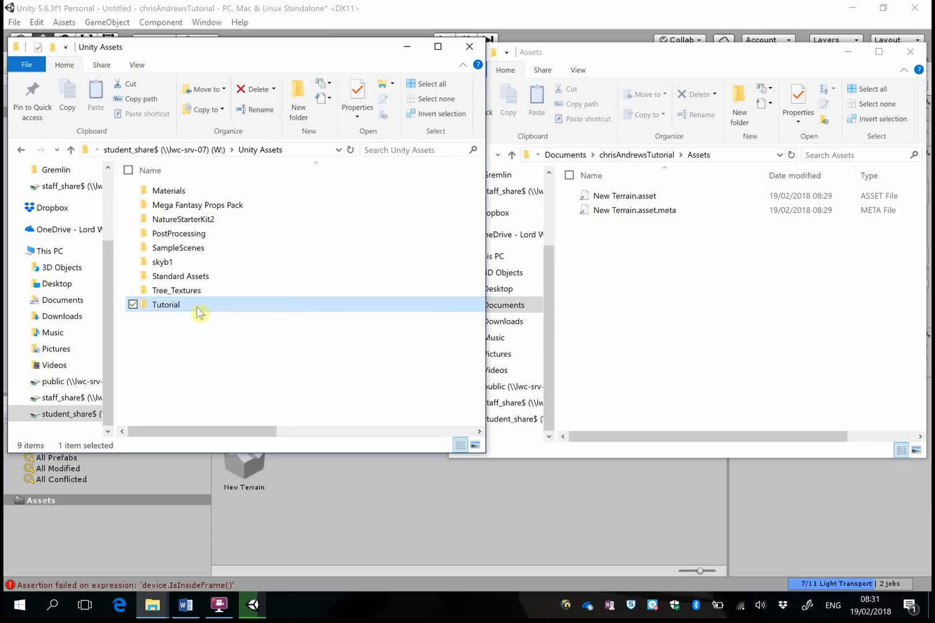
right_click(154, 303)
left_click(57, 460)
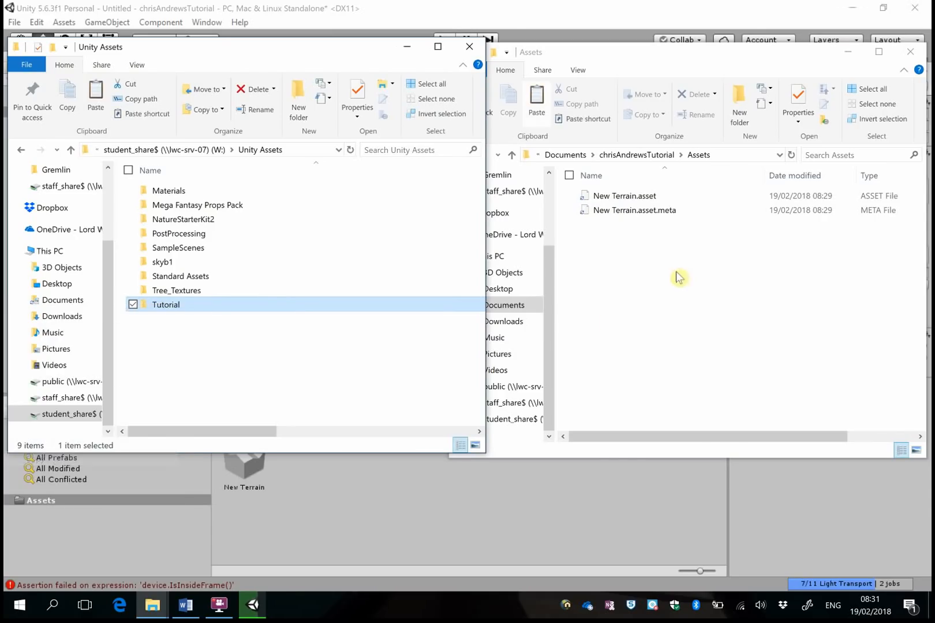
right_click(647, 281)
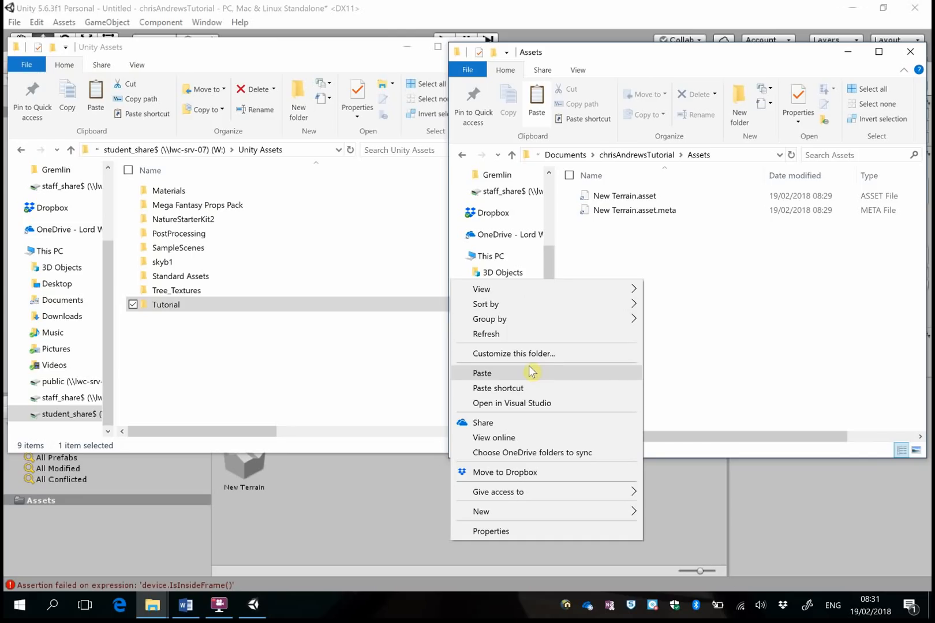
left_click(253, 605)
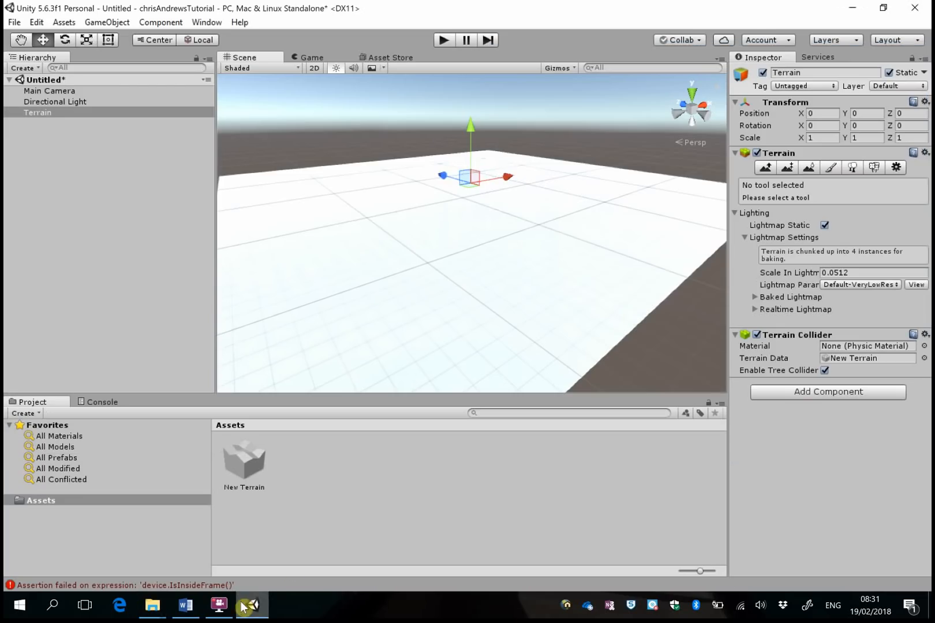
left_click(228, 604)
left_click(395, 201)
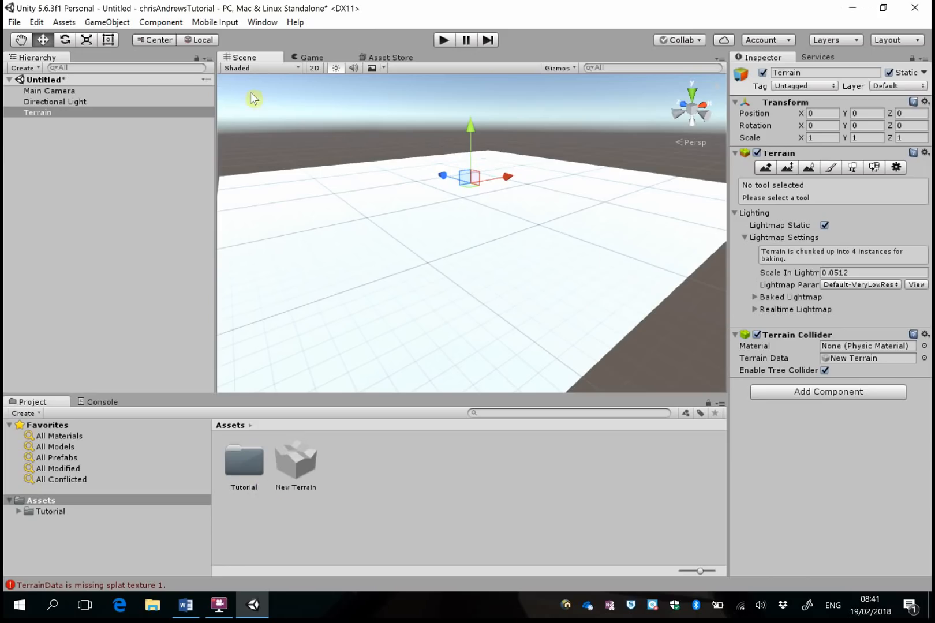
Save the scene as Scene1 in the project's Assets folder
left_click(13, 22)
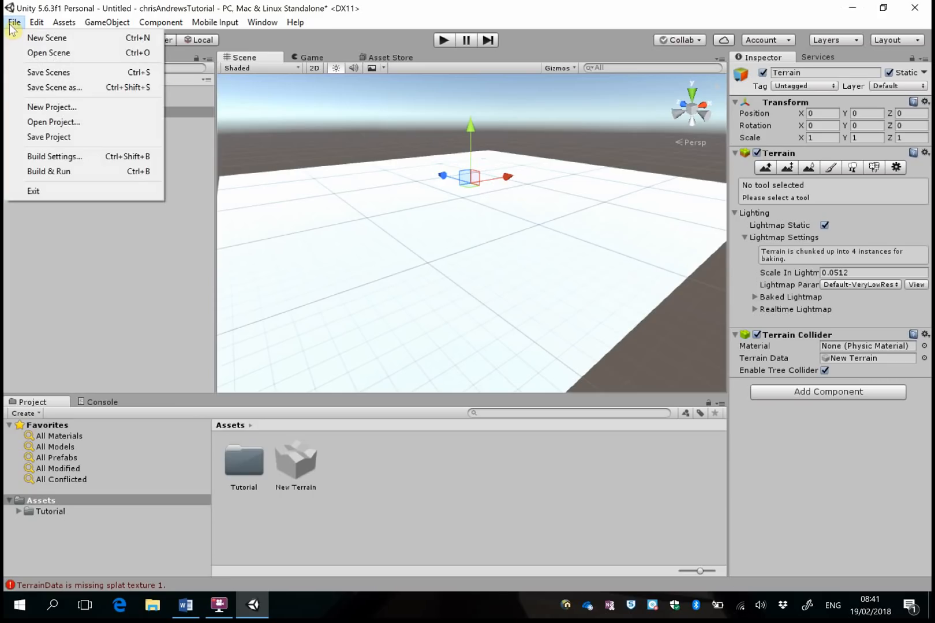
left_click(55, 87)
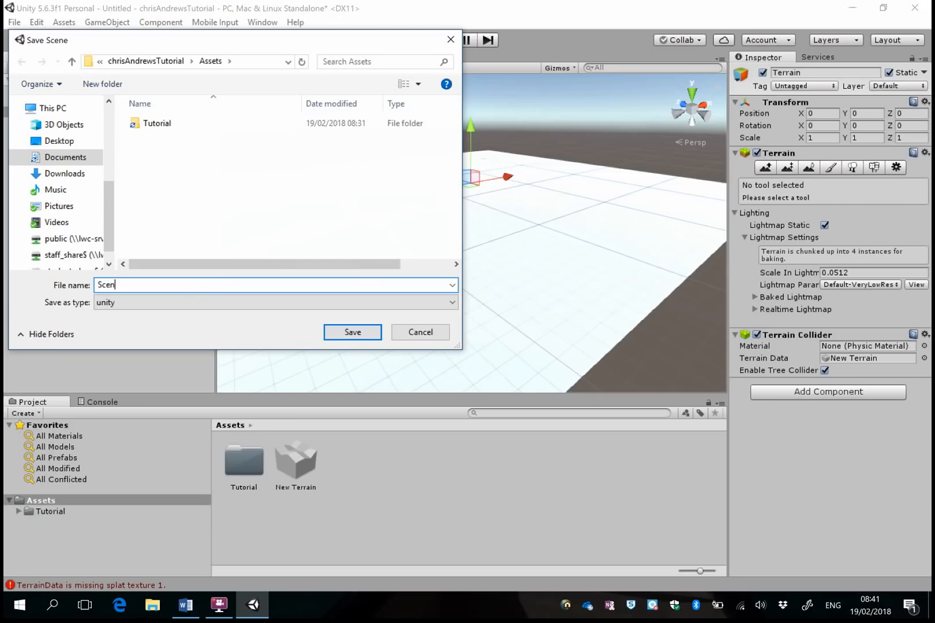
type("Scene1")
left_click(353, 333)
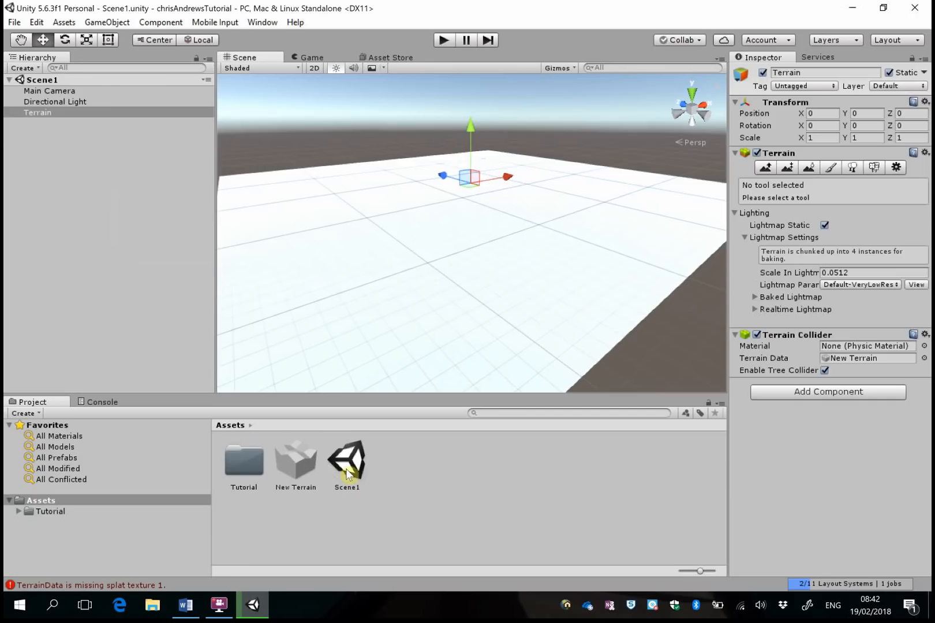
left_click(347, 474)
left_click(430, 500)
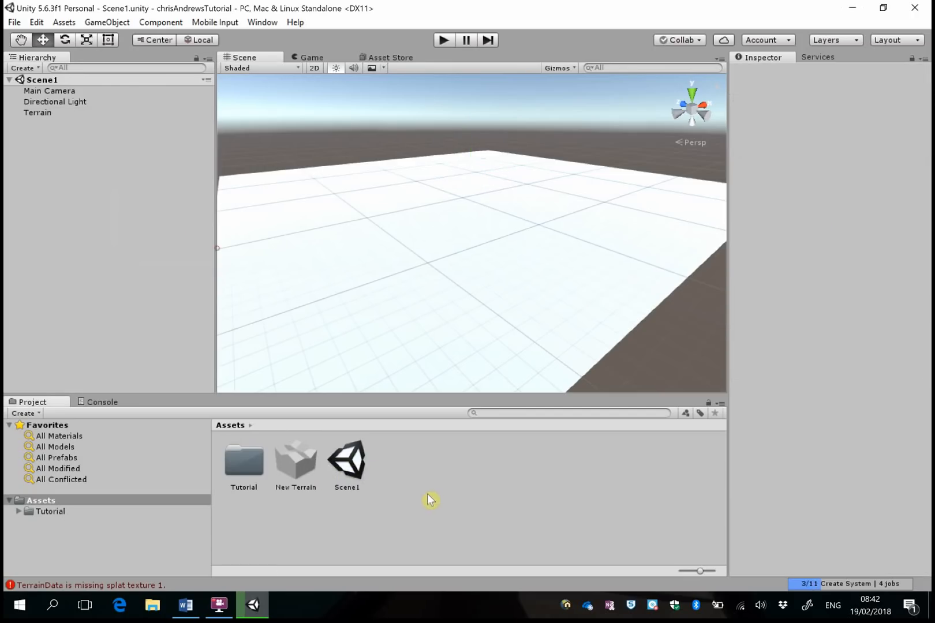
Save the project
left_click(14, 22)
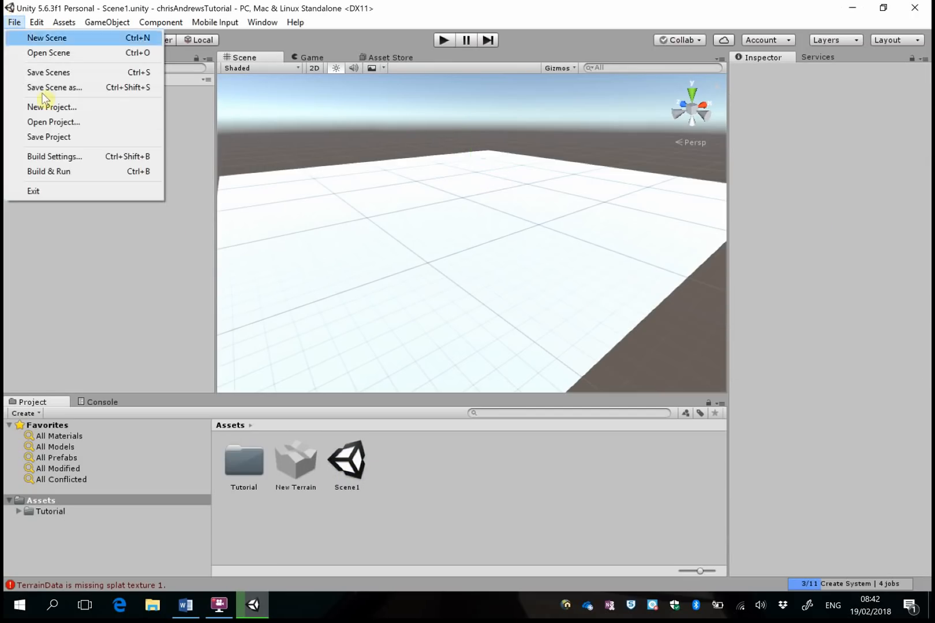
left_click(64, 139)
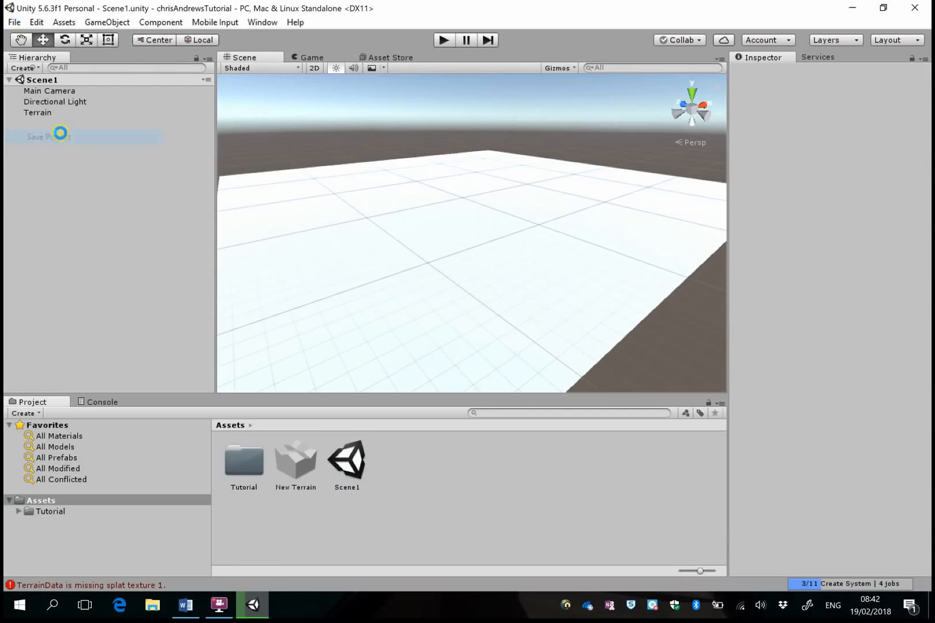
left_click(13, 22)
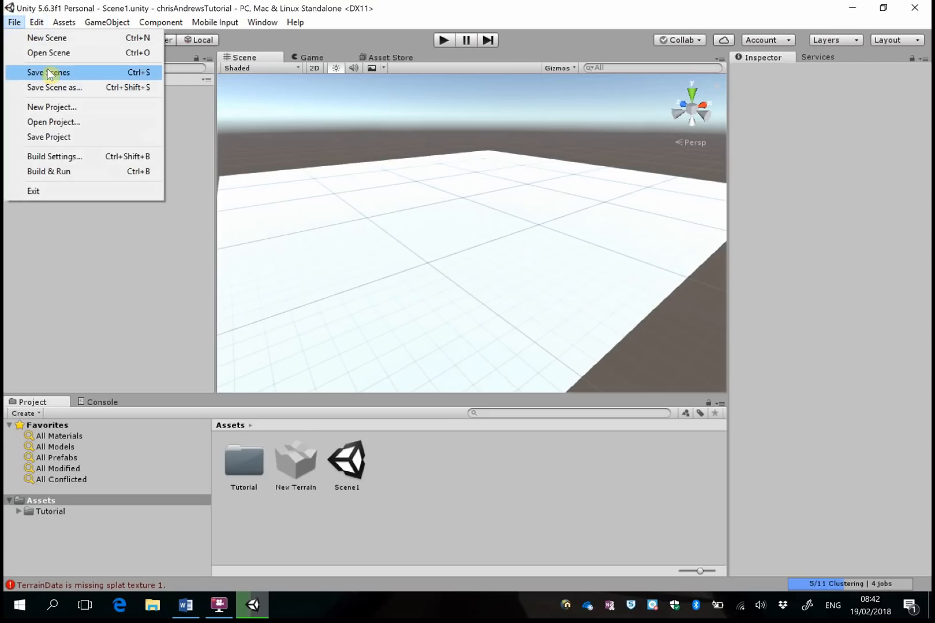
left_click(84, 312)
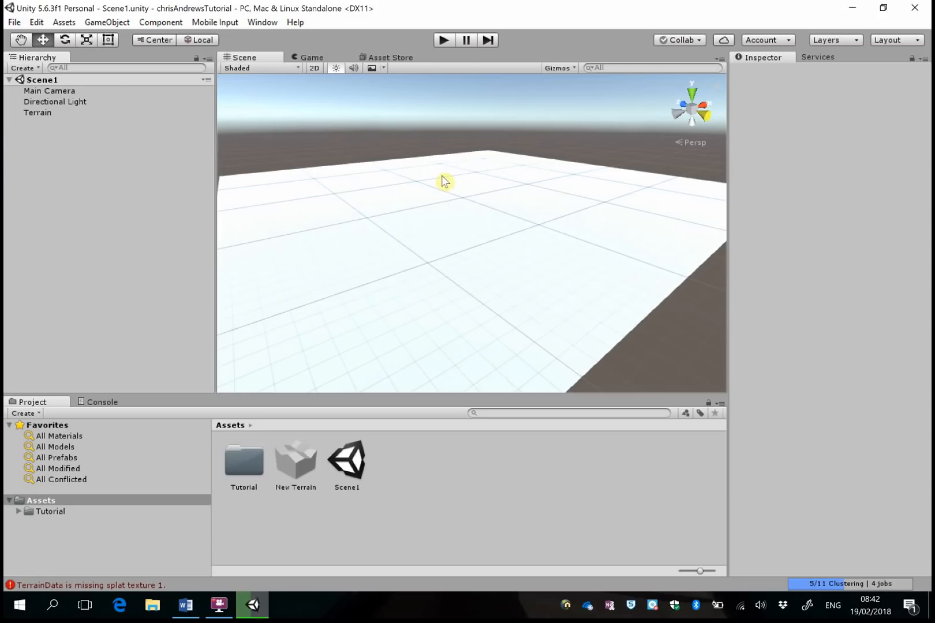
Raise a tall mountain and a smaller hill beside it near the terrain's edge with Raise / Lower Terrain and the second soft round brush
left_click(455, 193)
scroll(439, 186, "down", 4)
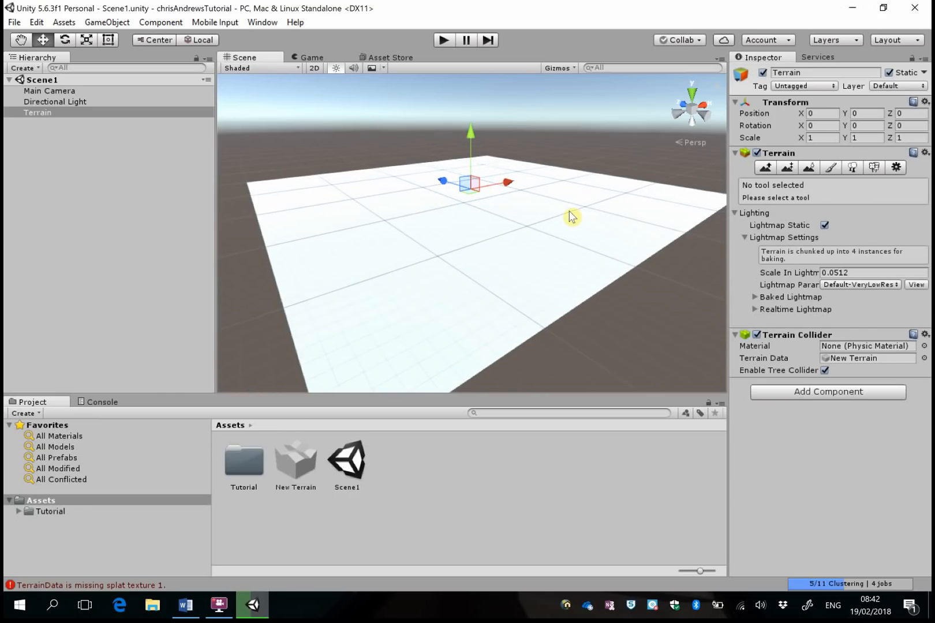
left_click(767, 170)
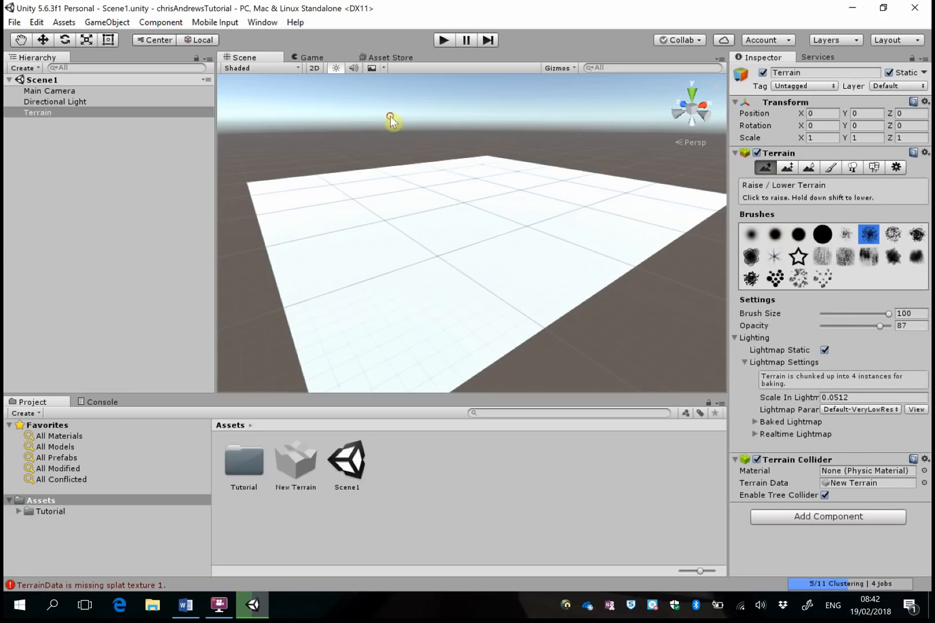
left_click(774, 234)
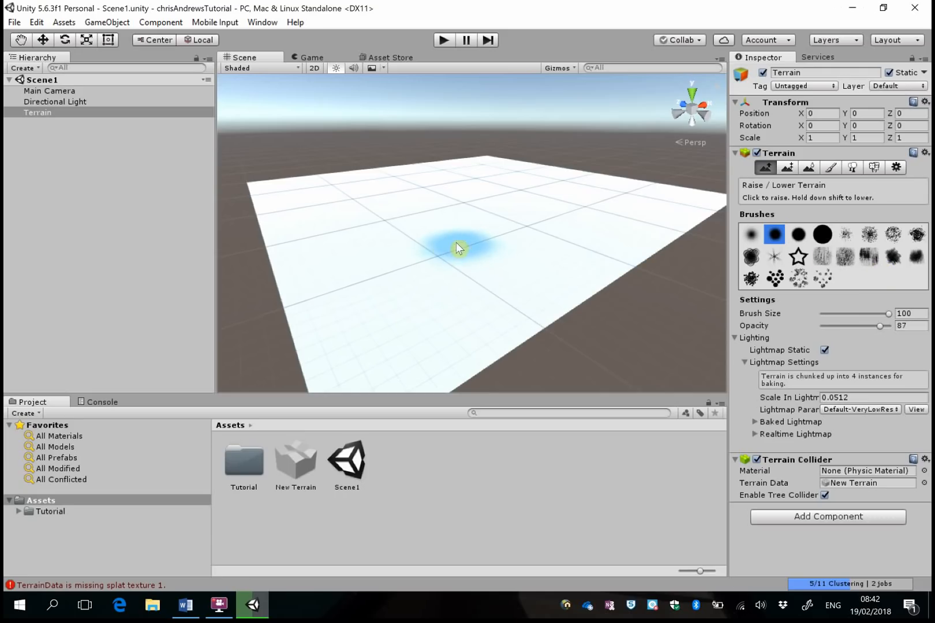
mouse_move(389, 290)
left_mouse_down()
mouse_move(455, 259)
mouse_move(565, 236)
left_mouse_up()
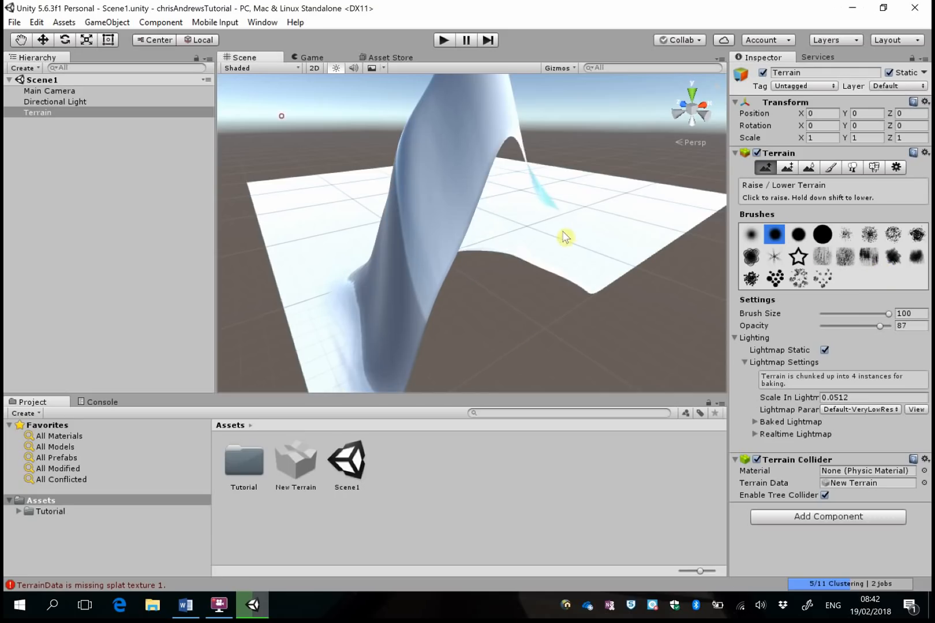
scroll(547, 244, "down", 5)
right_click_drag(568, 224, 607, 158)
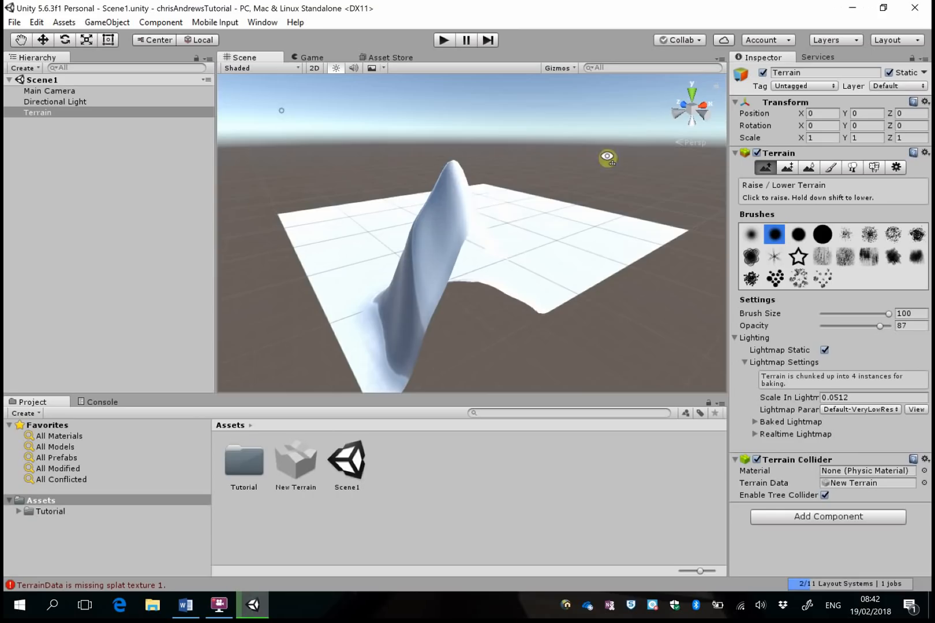
left_click(346, 274)
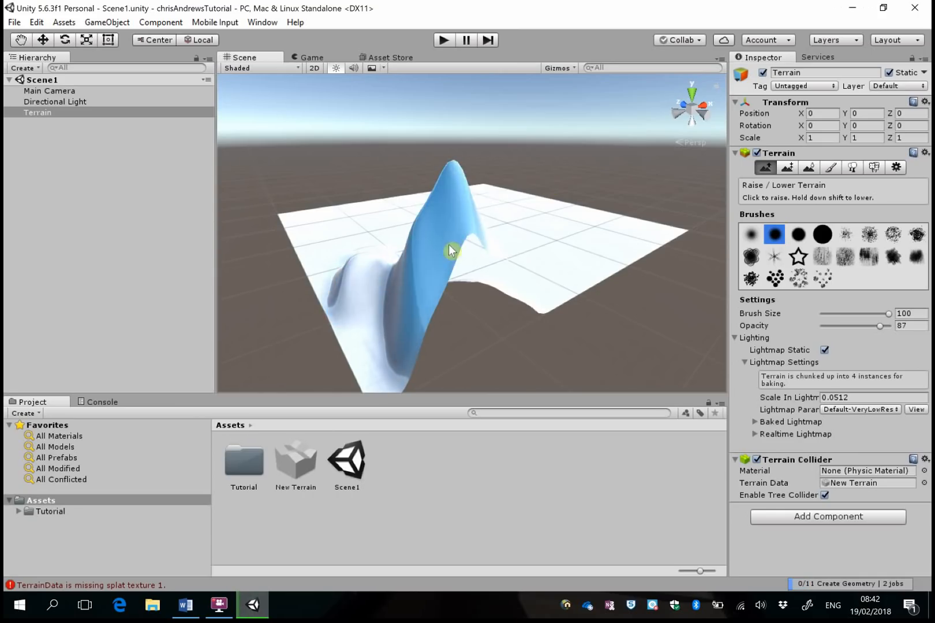
right_click_drag(451, 251, 428, 247)
scroll(371, 205, "up", 4)
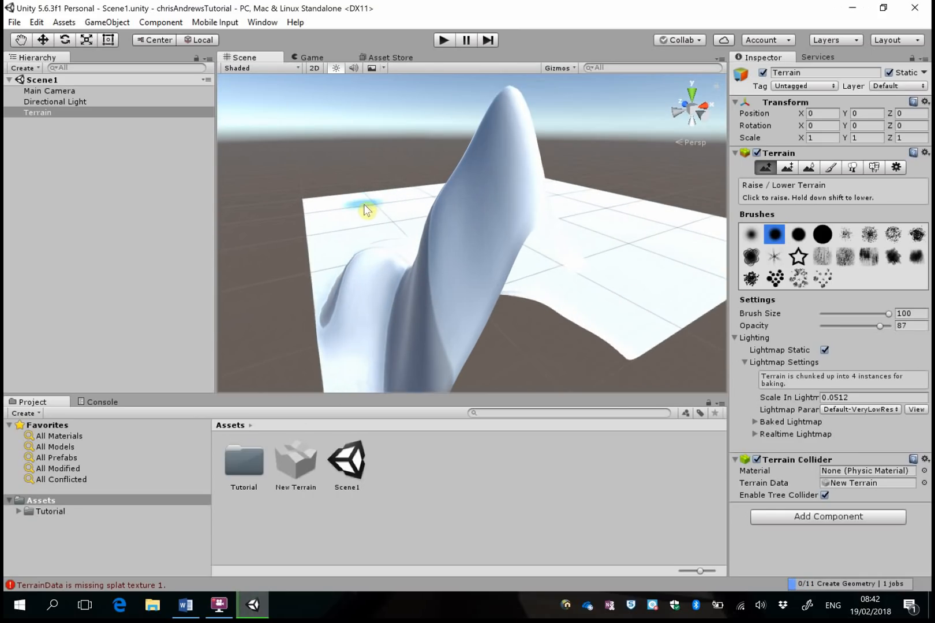
Lower the Raise / Lower Terrain brush opacity to 30 and paint gentle hills along the terrain beside the mountain
key("w")
middle_click_drag(384, 258, 722, 230)
right_click_drag(314, 128, 503, 235)
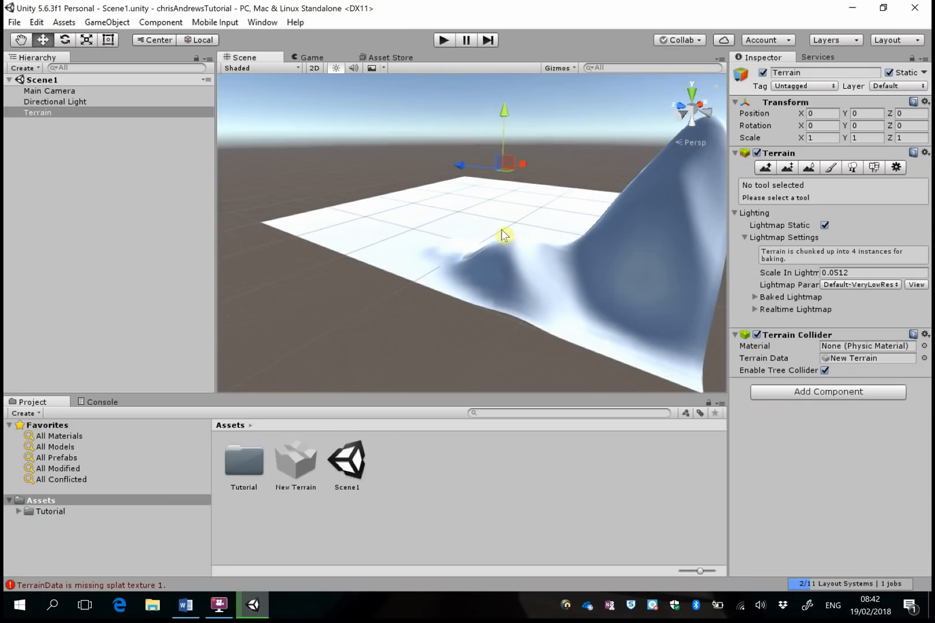
left_click(765, 167)
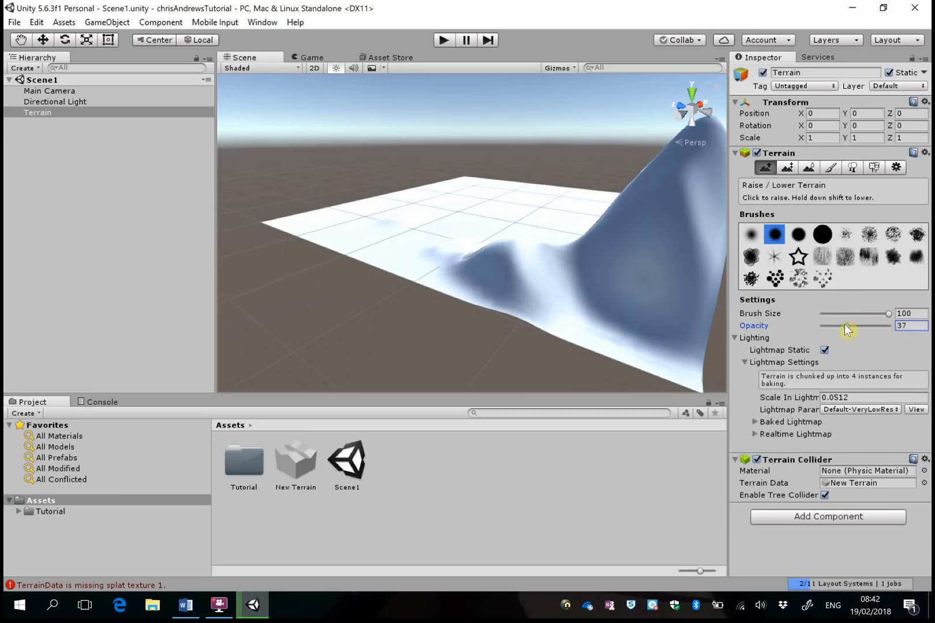
left_click_drag(846, 330, 842, 327)
mouse_move(434, 242)
left_mouse_down()
mouse_move(382, 221)
mouse_move(452, 233)
mouse_move(542, 225)
left_mouse_up()
right_click_drag(594, 233, 664, 287)
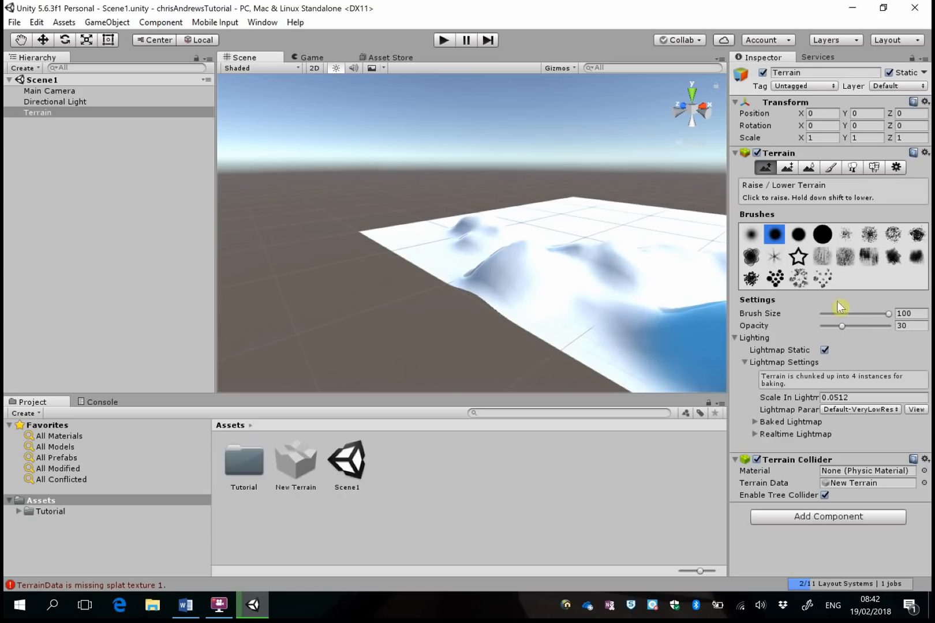
Set the brush size to 59, choose the vertical-streak brush and raise a patch of small rough bumps beyond the hills
left_click(861, 314)
left_click(822, 257)
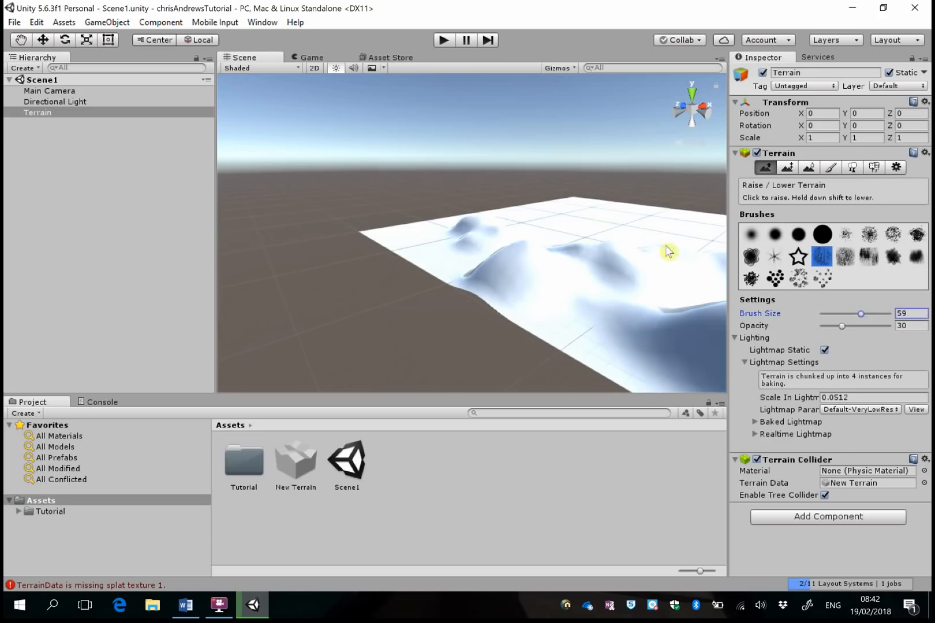
left_click_drag(613, 226, 652, 228)
right_click_drag(594, 249, 587, 237)
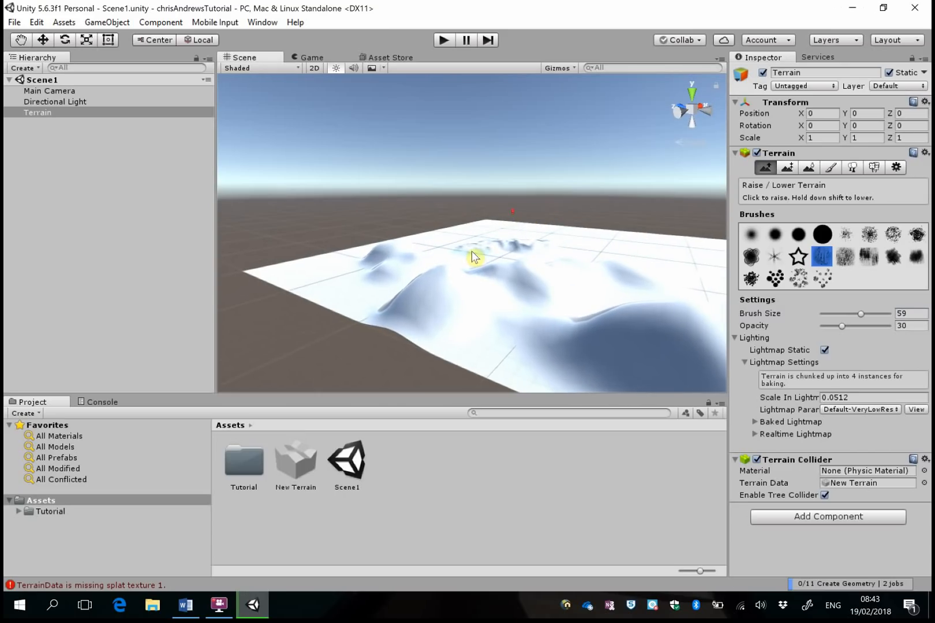
scroll(456, 259, "up", 5)
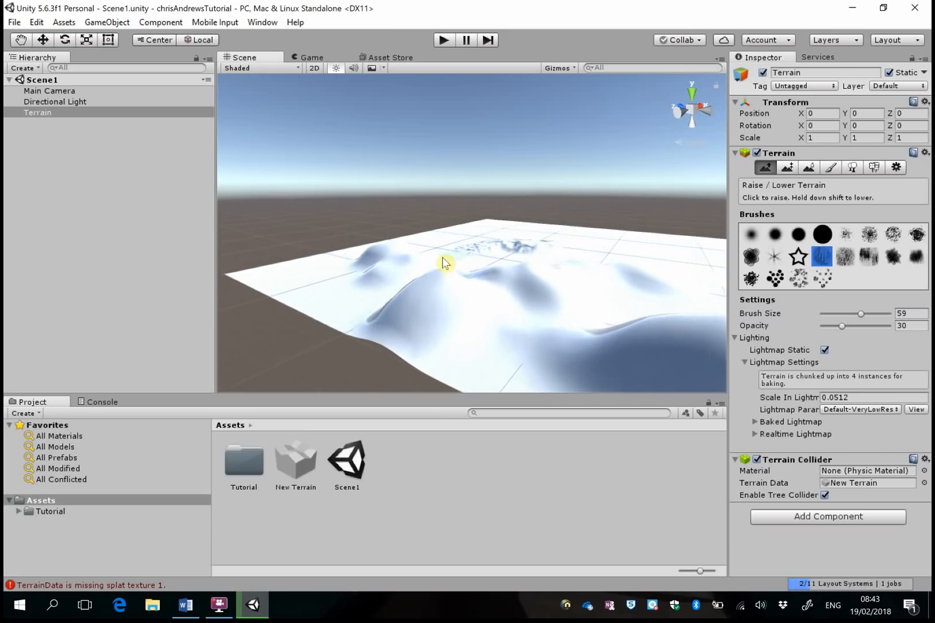
scroll(501, 260, "up", 5)
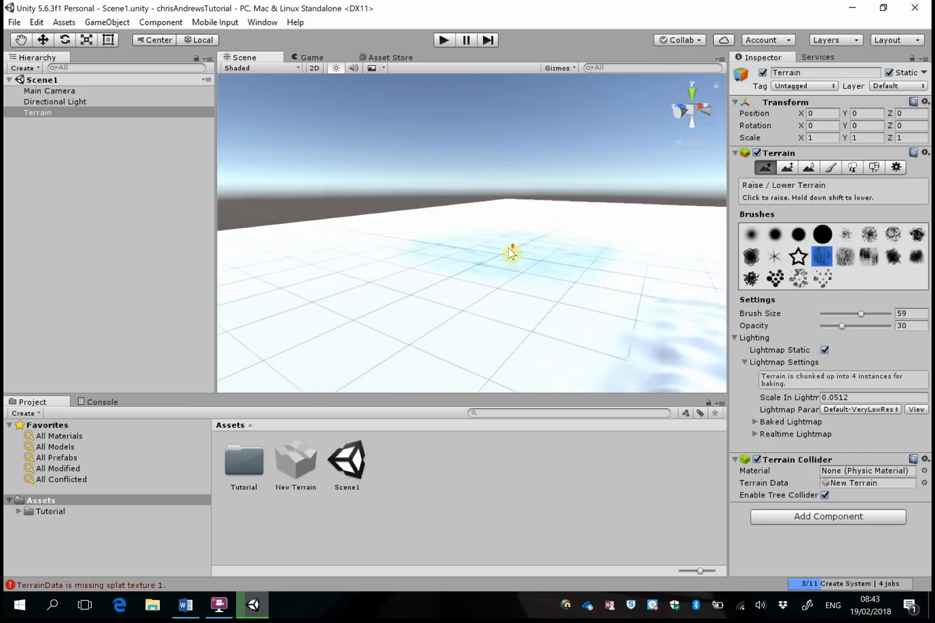
mouse_move(583, 268)
left_mouse_down("alt")
mouse_move(685, 247)
mouse_move(589, 266)
mouse_move(612, 265)
left_mouse_up("alt")
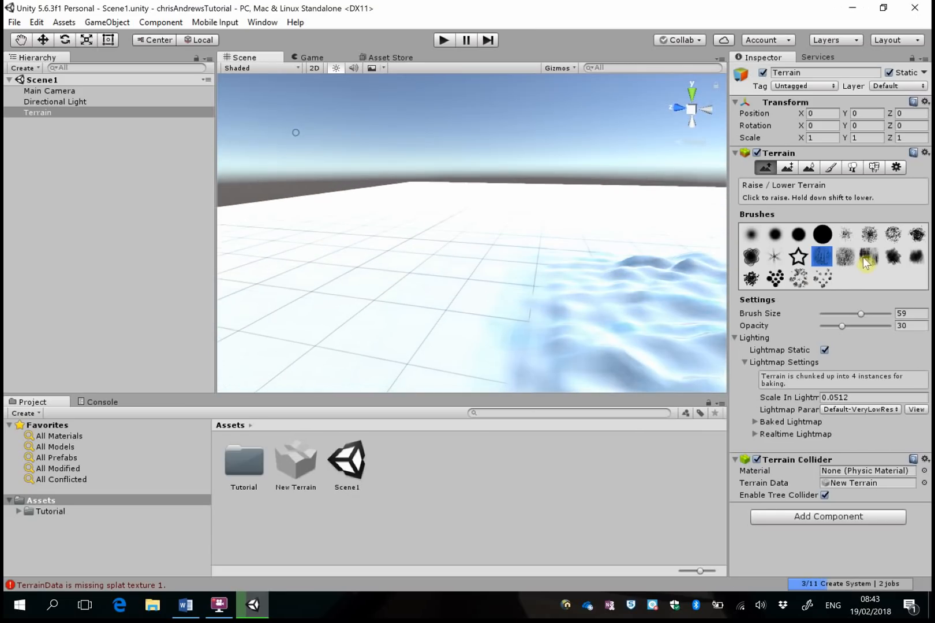
Stamp a raised shape onto the flat part of the terrain with the star brush
left_click(799, 260)
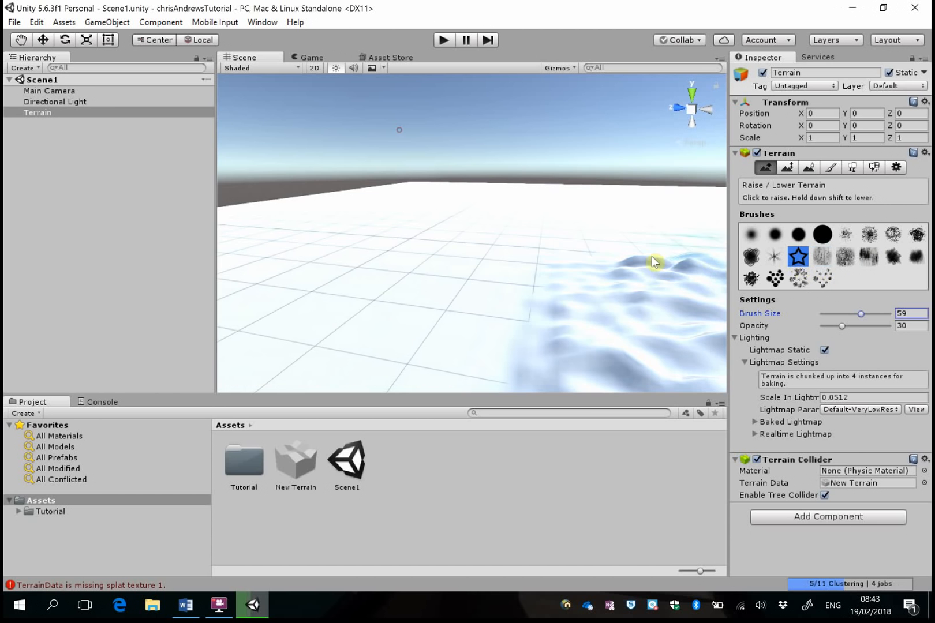
left_click(397, 259)
mouse_move(508, 274)
left_mouse_down("alt")
mouse_move(574, 292)
mouse_move(273, 136)
mouse_move(362, 238)
mouse_move(599, 273)
mouse_move(653, 259)
mouse_move(321, 115)
mouse_move(579, 275)
mouse_move(548, 214)
left_mouse_up("alt")
scroll(570, 221, "up", 3)
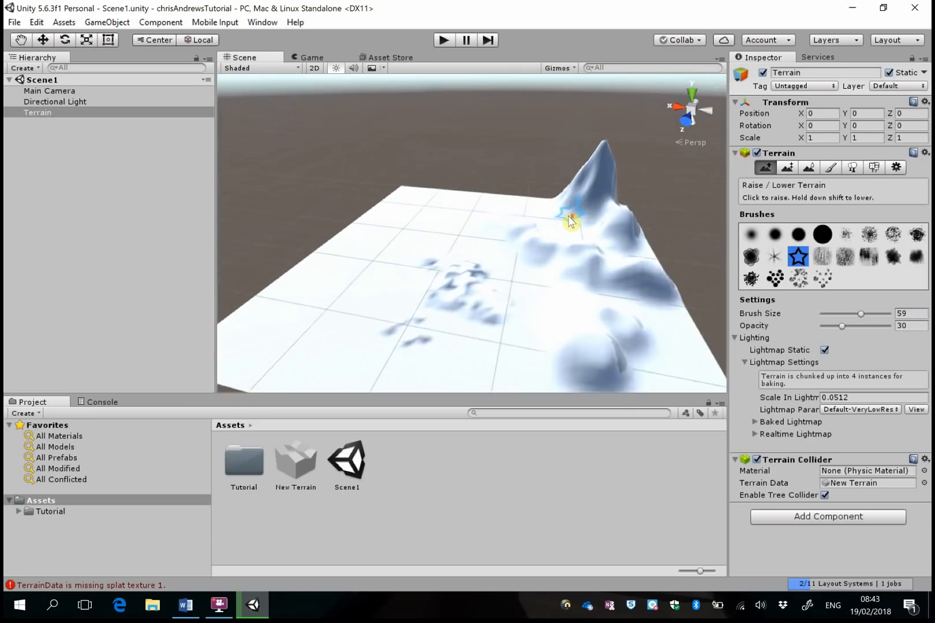
left_click(787, 167)
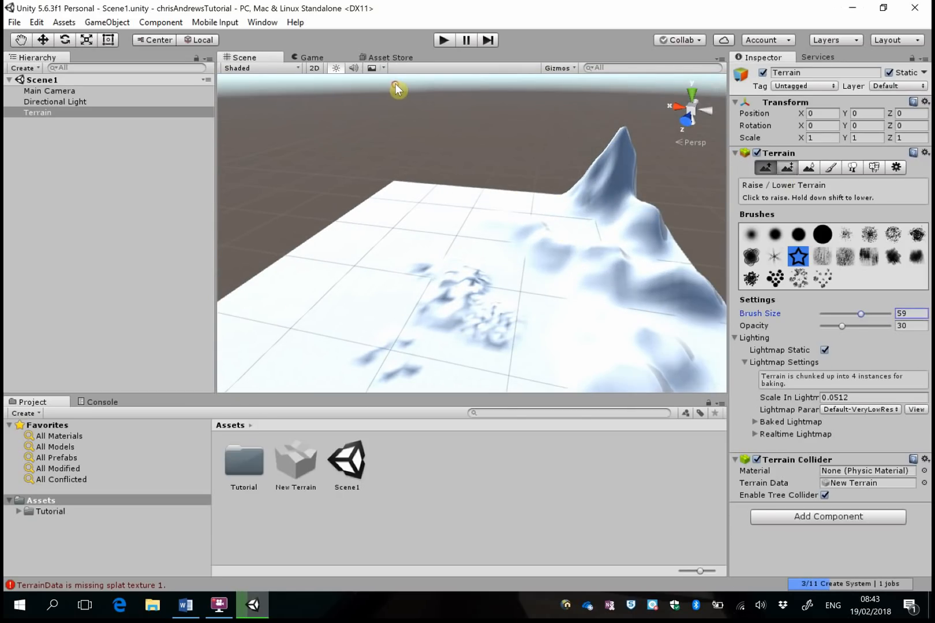
left_click(808, 167)
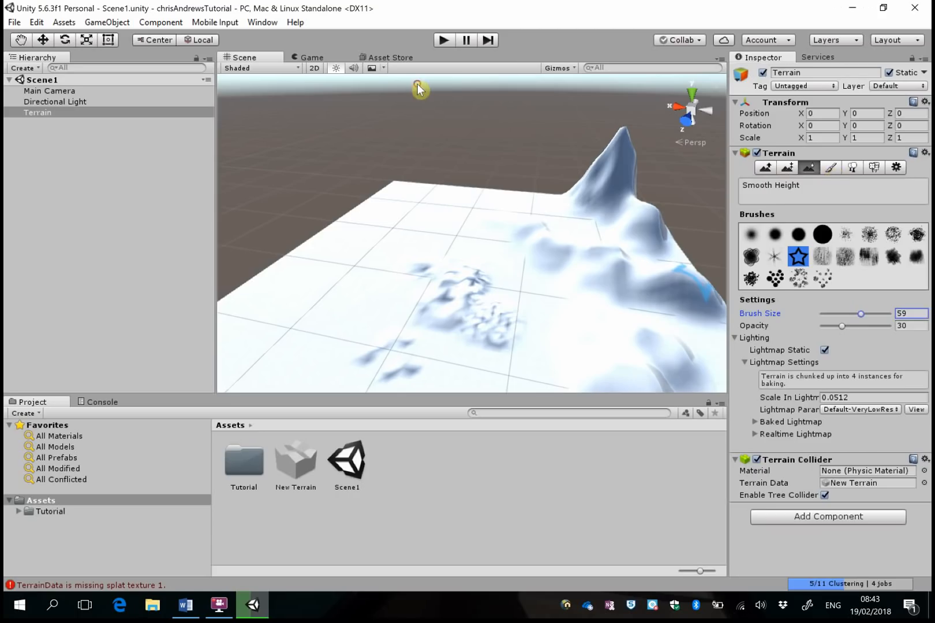
Add the green ground01 texture from NatureStarterKit2 as the terrain's first Paint Texture albedo
left_click(830, 169)
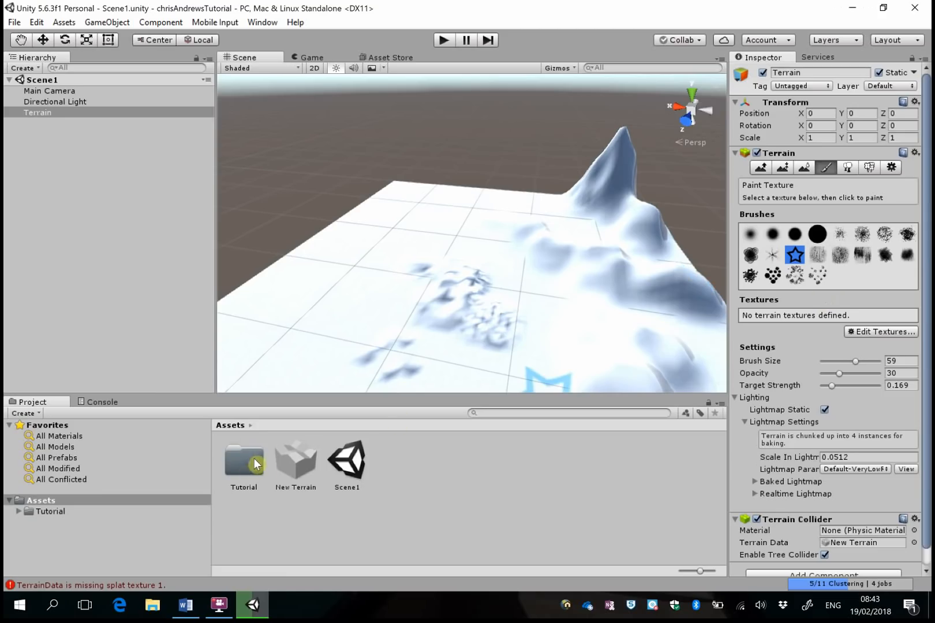
left_click(882, 332)
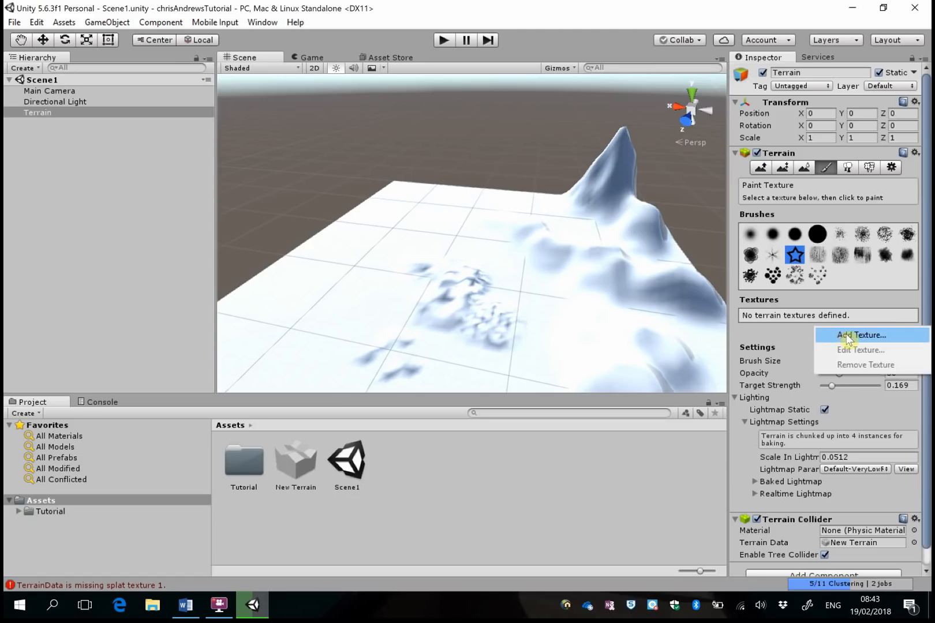
left_click(860, 335)
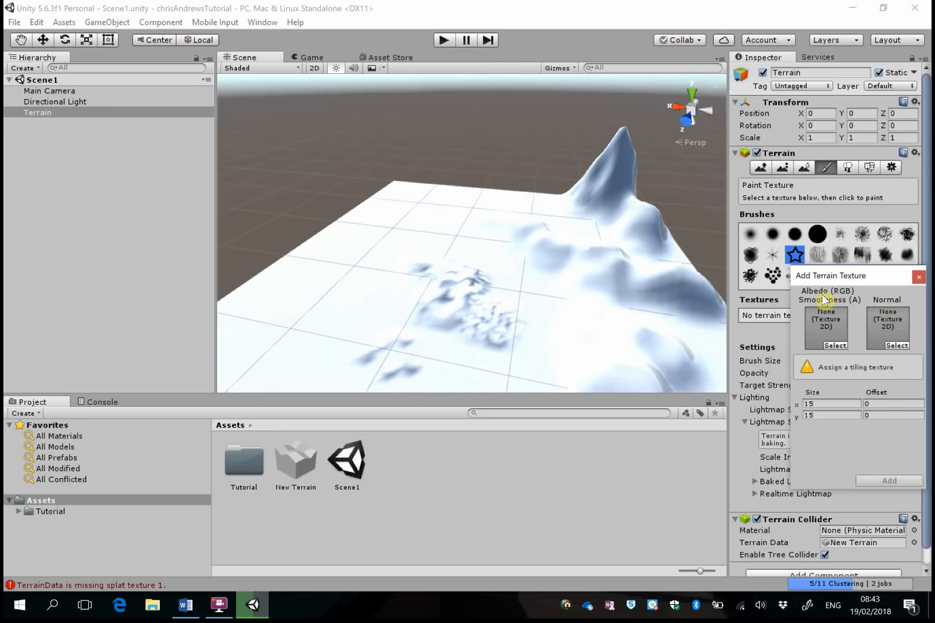
left_click(837, 346)
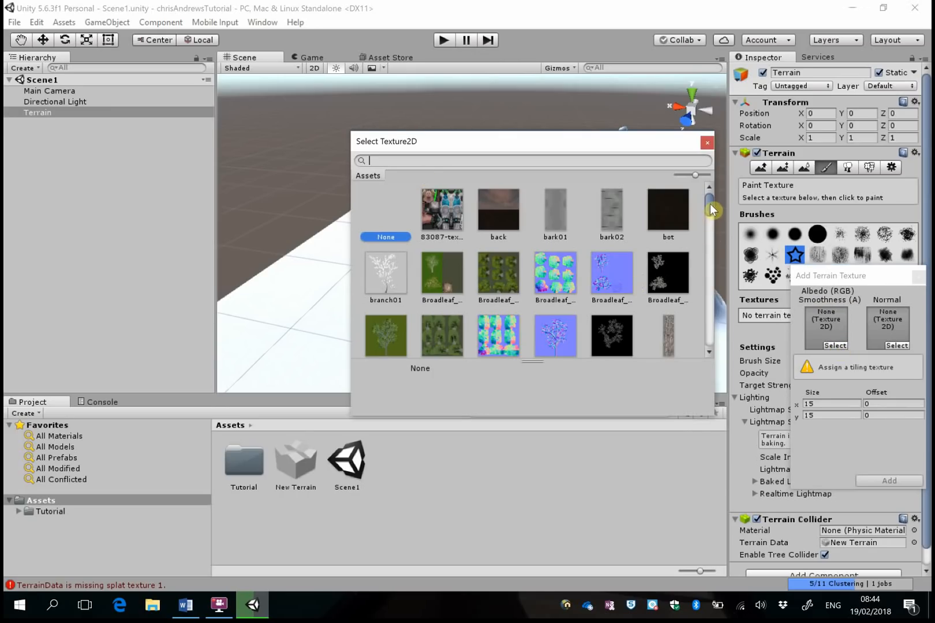
left_click_drag(710, 204, 732, 274)
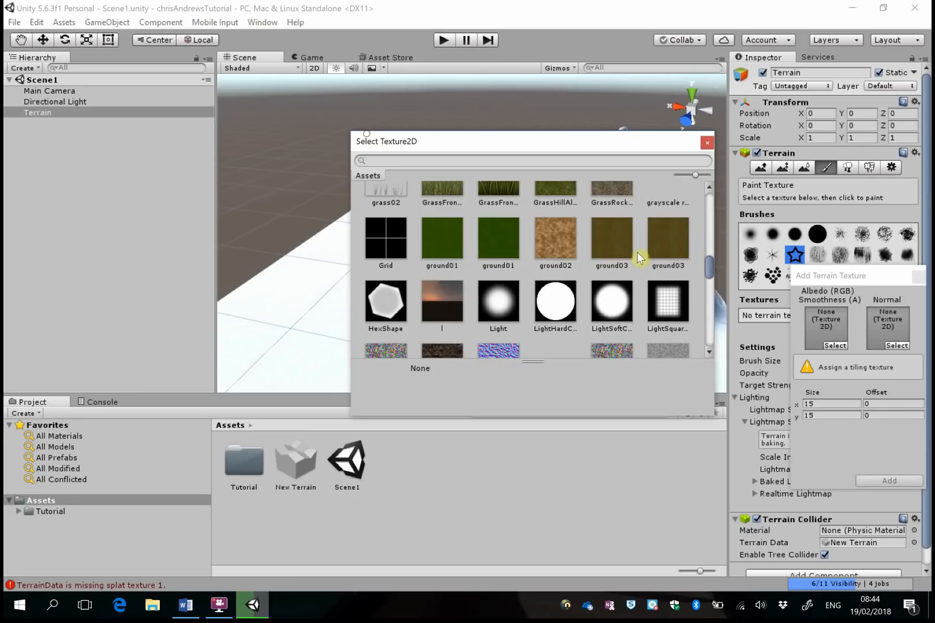
left_click(461, 249)
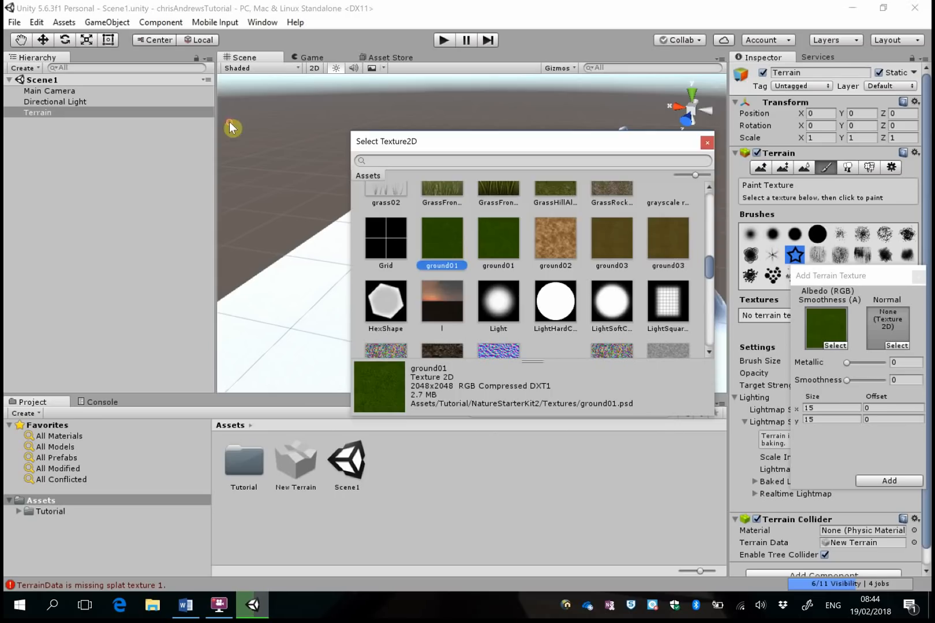
double_click(454, 243)
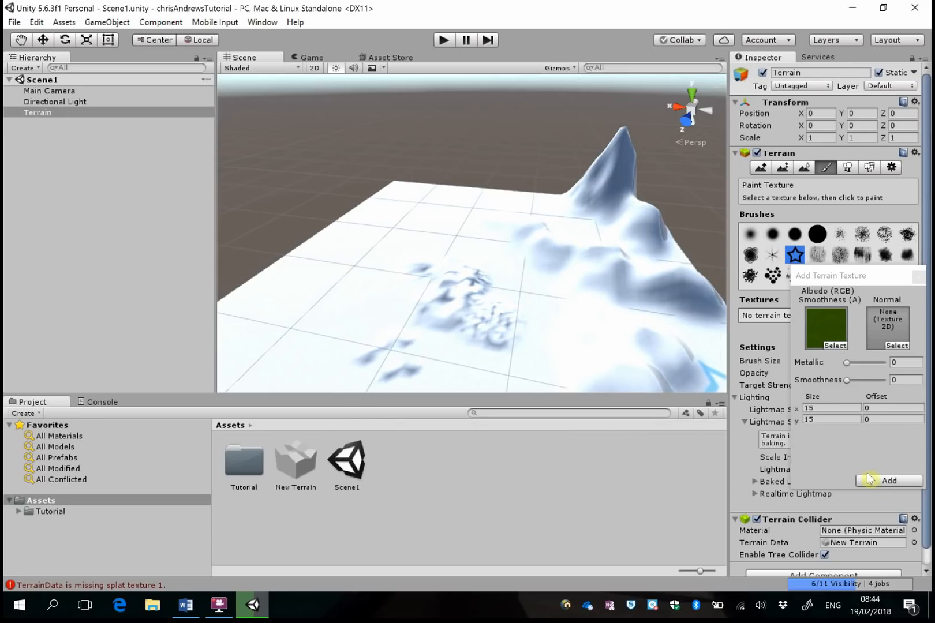
left_click(889, 481)
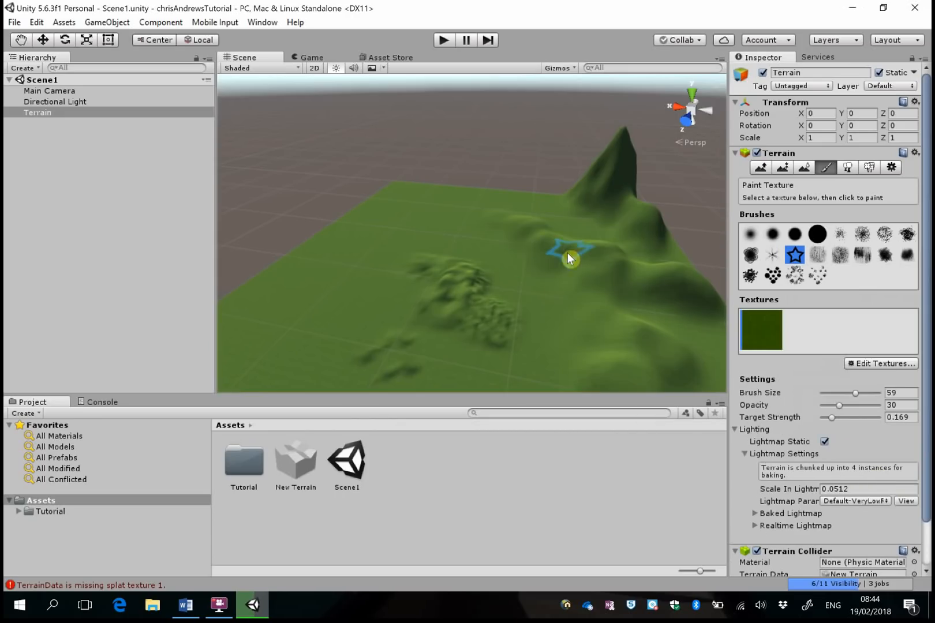
Add the sandy brown ground02 texture as the terrain's second Paint Texture albedo
left_click_drag(568, 259, 598, 295, "alt")
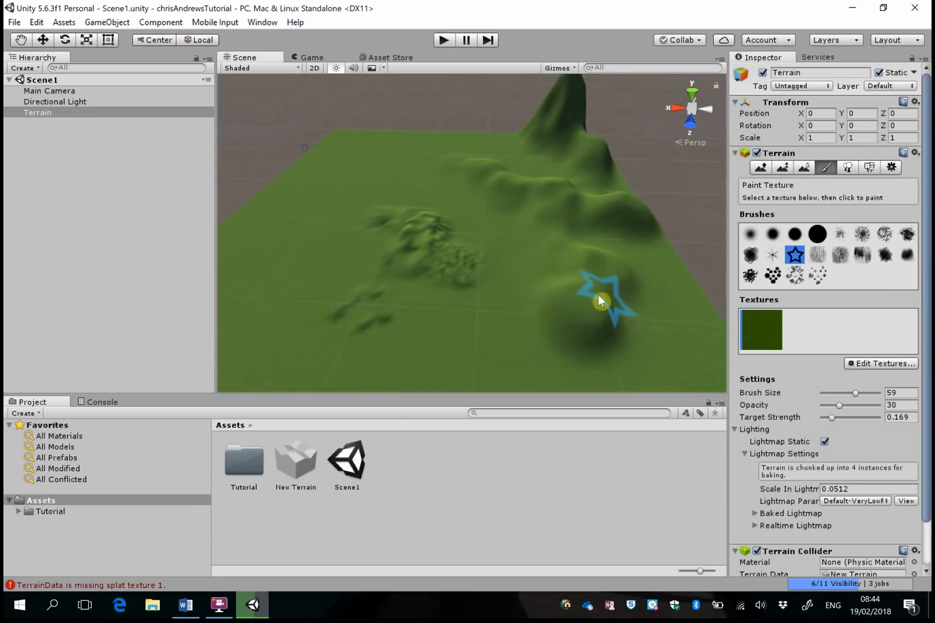
mouse_move(556, 232)
left_mouse_down("alt")
mouse_move(597, 277)
mouse_move(488, 273)
mouse_move(541, 214)
mouse_move(542, 232)
left_mouse_up("alt")
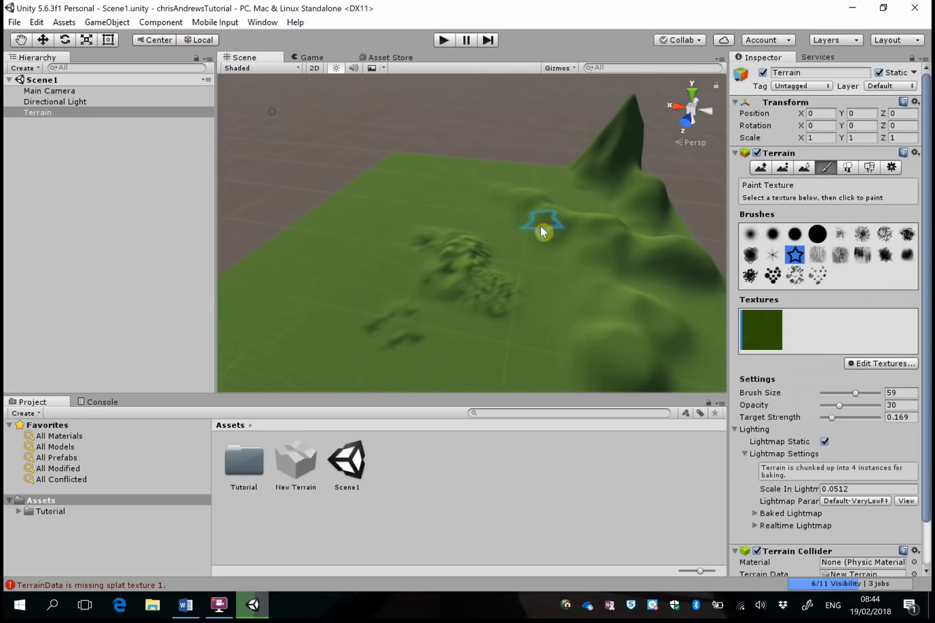
left_click(871, 366)
left_click(870, 366)
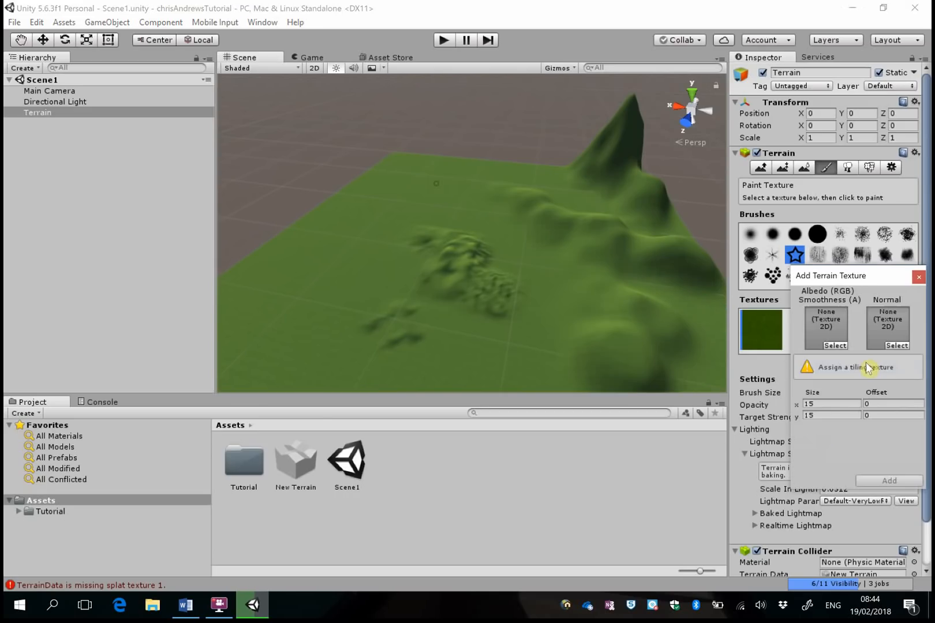
left_click(835, 345)
scroll(620, 291, "down", 10)
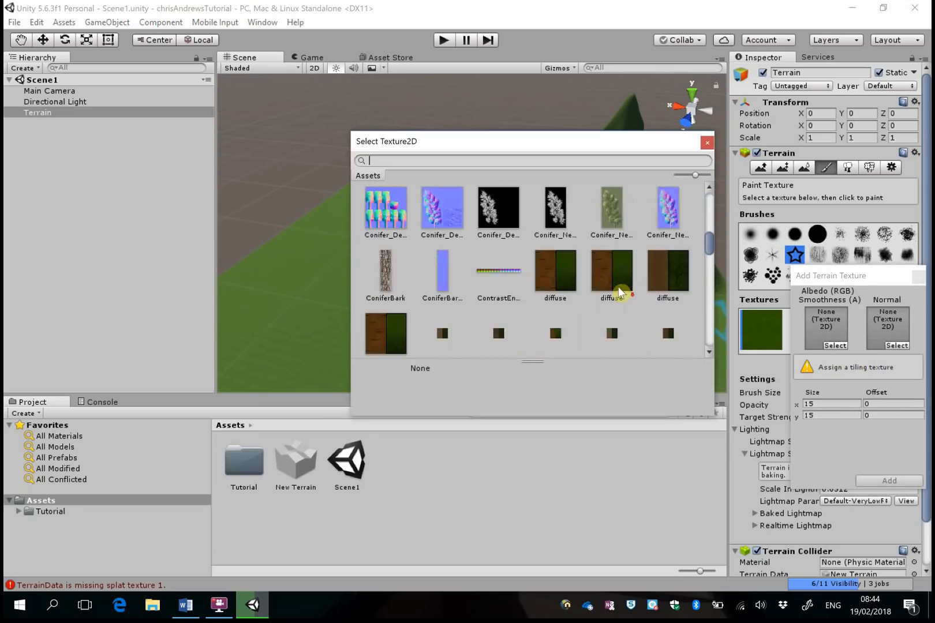
scroll(615, 284, "down", 6)
double_click(550, 230)
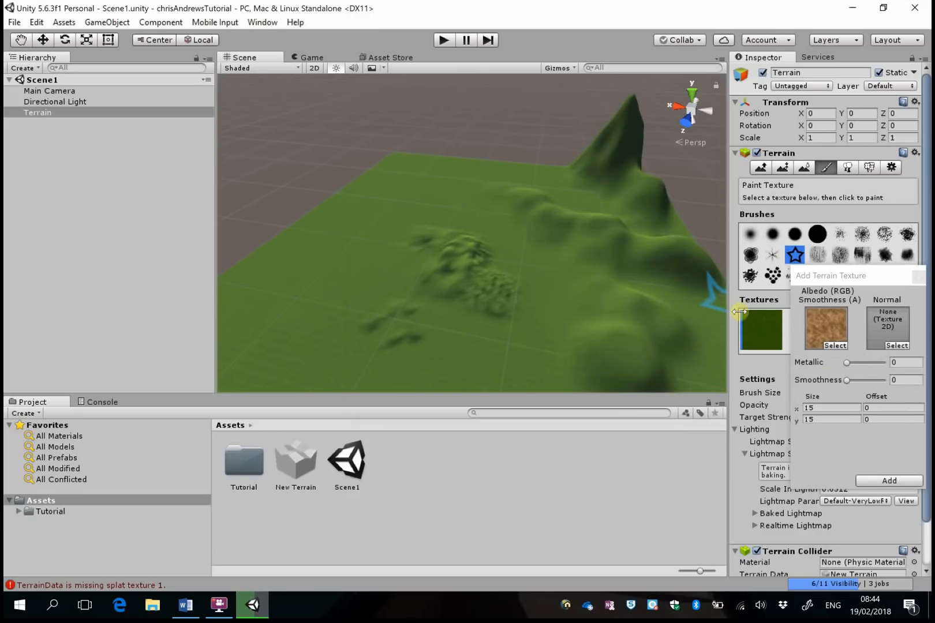
left_click(889, 481)
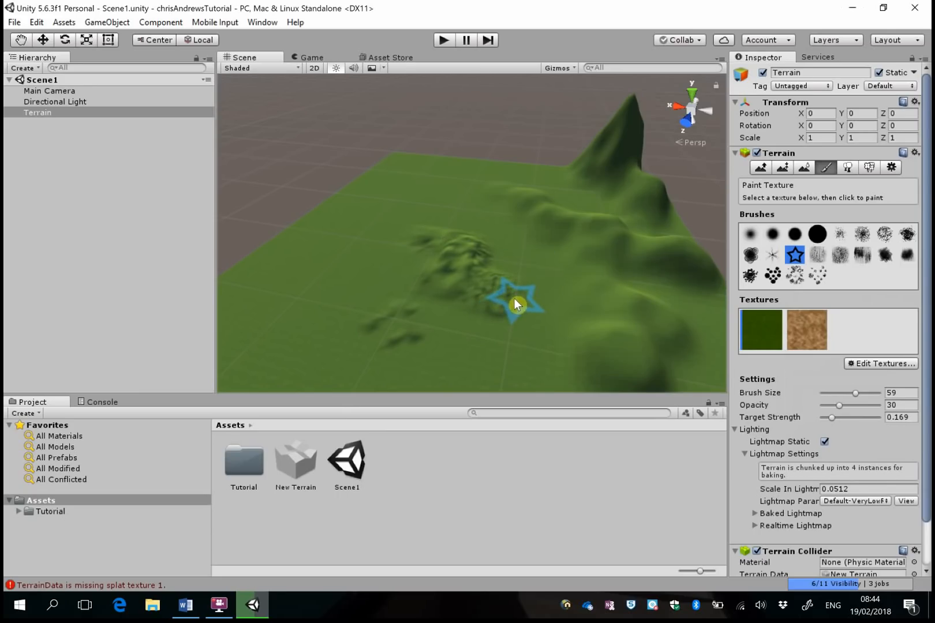
Paint a stroke of the ground02 texture across the flat ground beside the rough bumps with the soft round brush
left_click(750, 236)
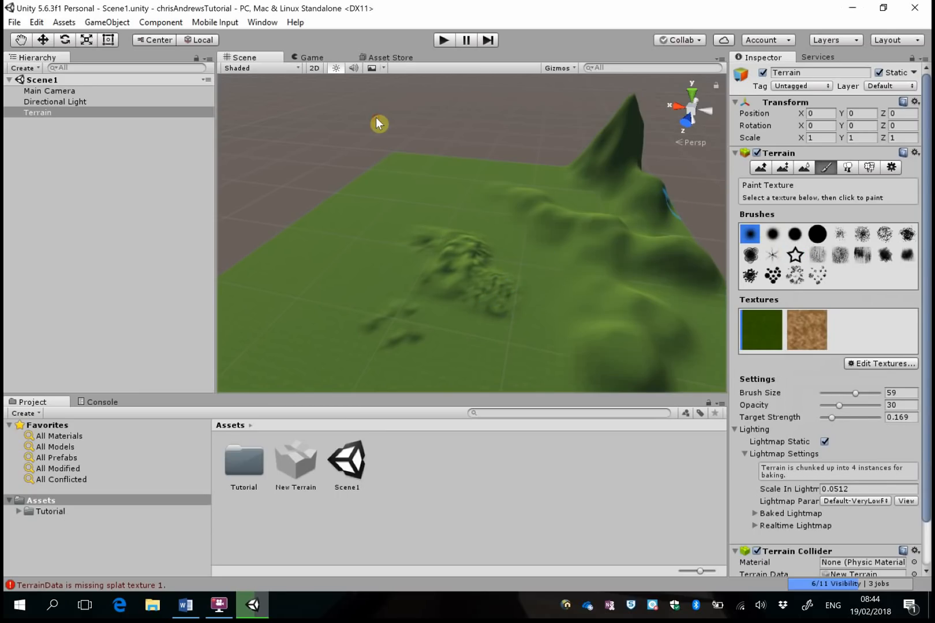
left_click(807, 329)
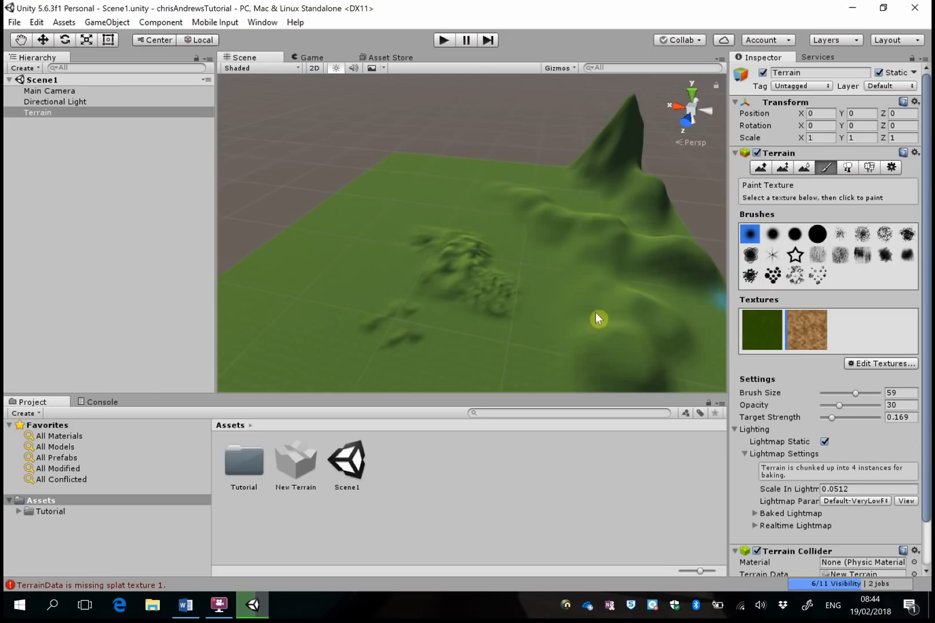
mouse_move(378, 253)
left_mouse_down()
mouse_move(323, 257)
mouse_move(418, 323)
left_mouse_up()
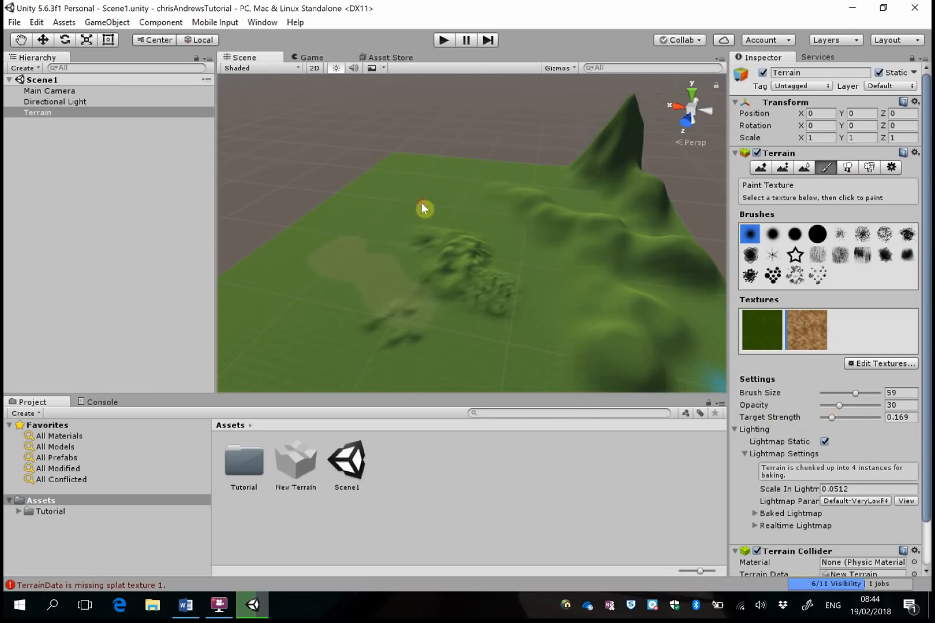
Raise the brush opacity to 93 and target strength to 0.86, and paint a solid ground02 patch between the star shape and the terrain edge
left_click_drag(839, 405, 875, 405)
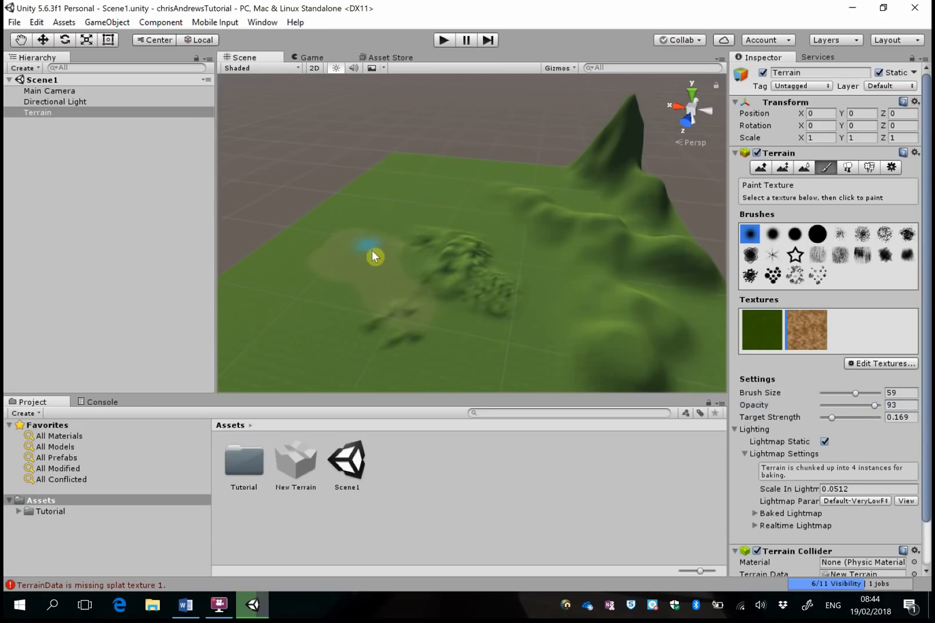
scroll(329, 264, "up", 3)
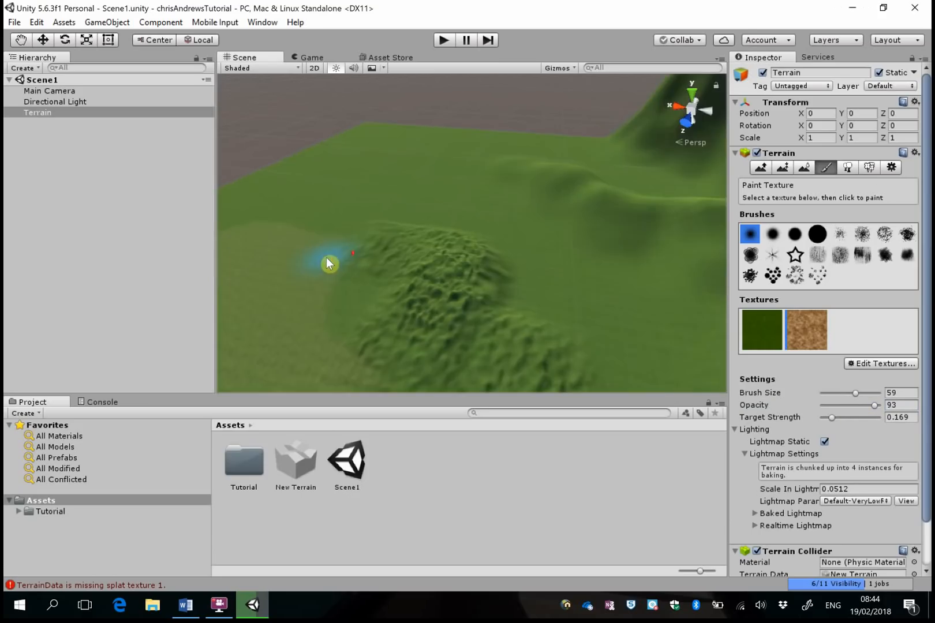
mouse_move(329, 264)
left_mouse_down("alt")
mouse_move(272, 257)
mouse_move(609, 324)
left_mouse_up("alt")
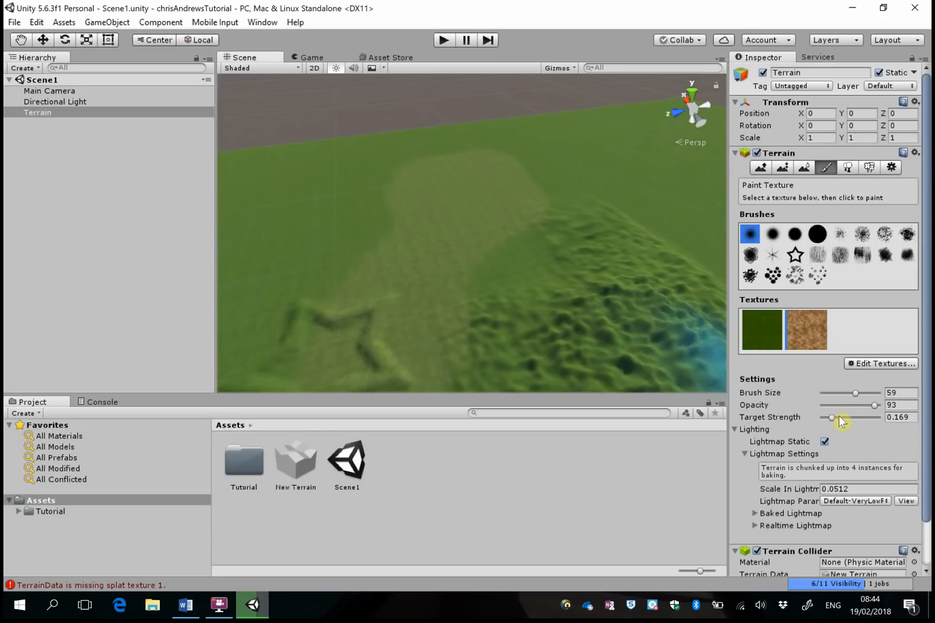
left_click_drag(833, 418, 870, 418)
mouse_move(488, 200)
left_mouse_down()
mouse_move(397, 201)
mouse_move(349, 258)
left_mouse_up()
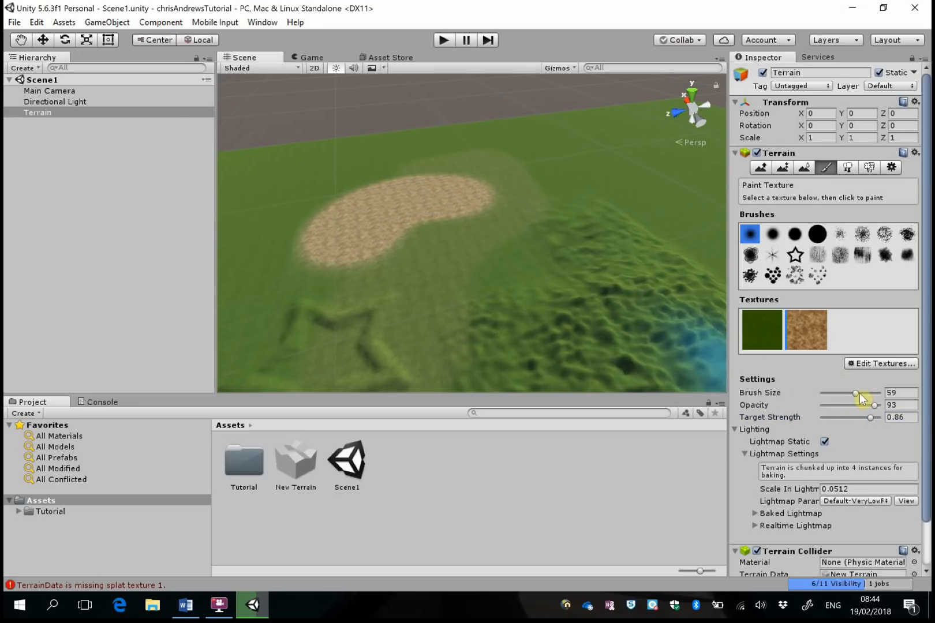
Set the brush size to 100 and paint larger ground02 patches beyond the rough bumps, beside the star shape and over a rounded hill
left_click_drag(859, 393, 883, 393)
mouse_move(581, 182)
left_mouse_down()
mouse_move(674, 205)
mouse_move(713, 200)
left_mouse_up()
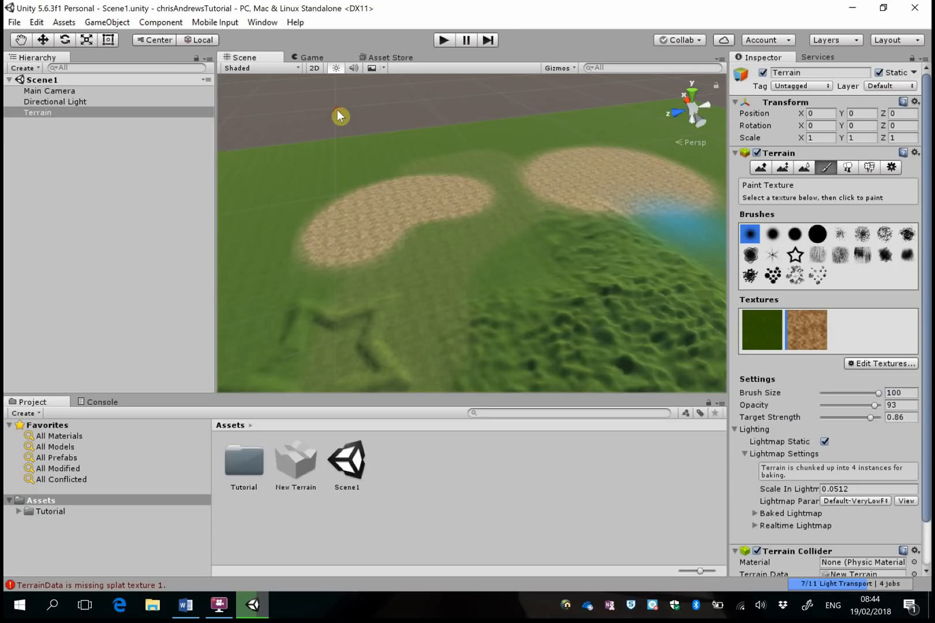
mouse_move(580, 235)
right_mouse_down()
mouse_move(509, 205)
mouse_move(300, 280)
mouse_move(261, 305)
right_mouse_up()
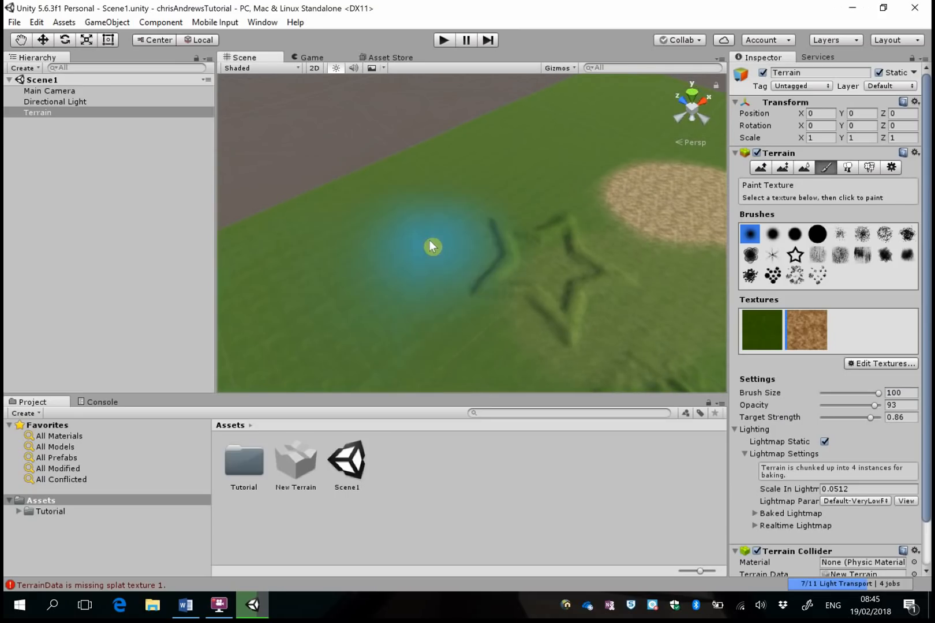
left_click_drag(429, 240, 355, 245)
right_click_drag(427, 227, 242, 223)
left_click(361, 196)
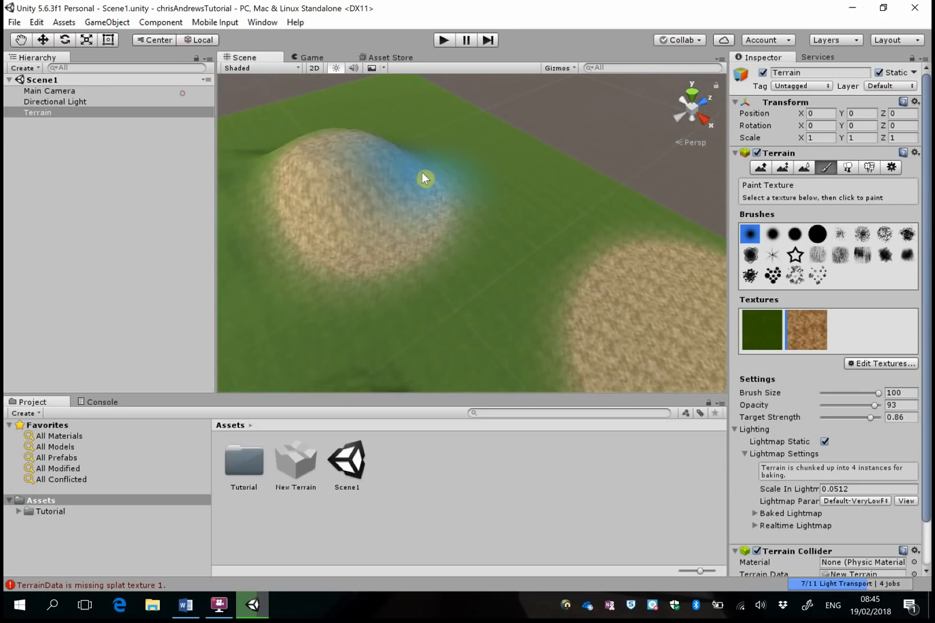
left_click(428, 176)
mouse_move(523, 206)
right_mouse_down()
mouse_move(303, 179)
mouse_move(405, 184)
right_mouse_up()
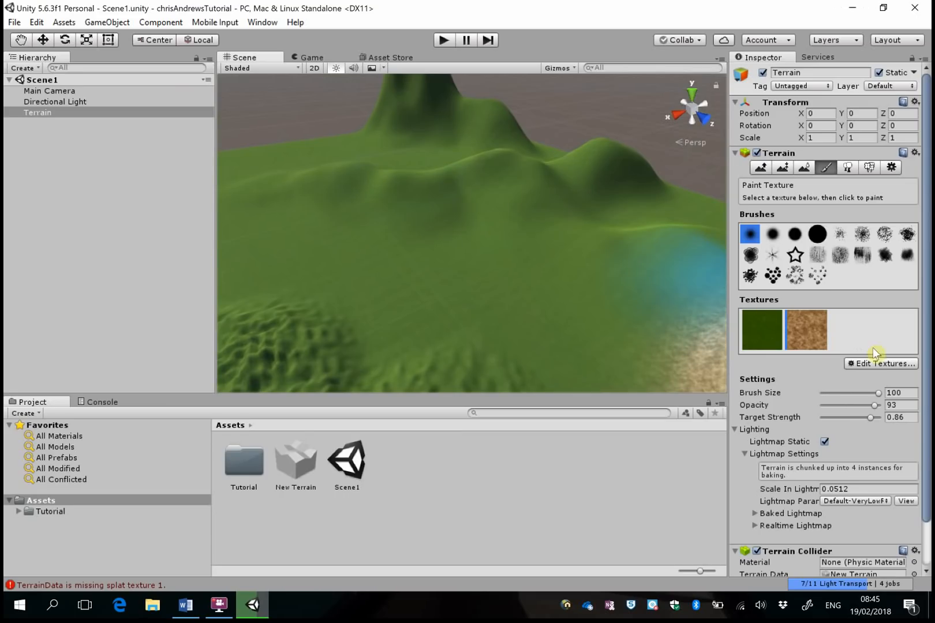
Add the dark brown ground03 texture as the terrain's third Paint Texture albedo
left_click(880, 364)
left_click(866, 368)
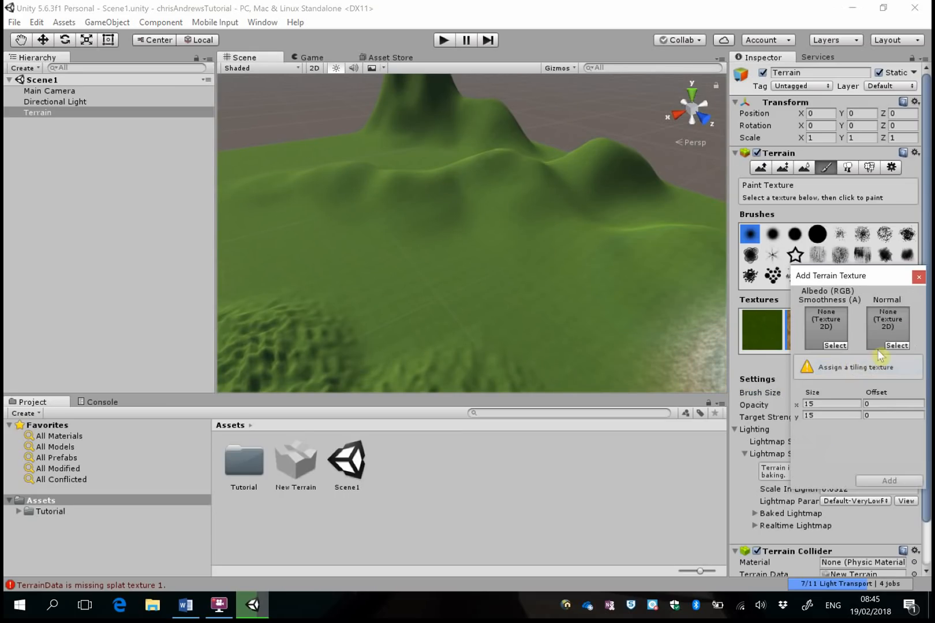
left_click(837, 346)
scroll(653, 297, "down", 14)
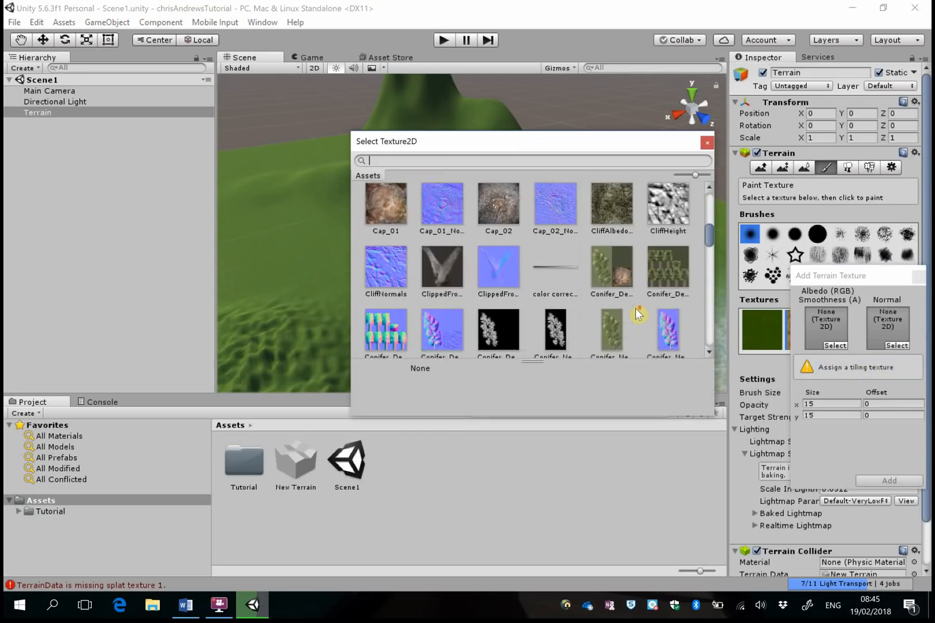
scroll(635, 306, "down", 5)
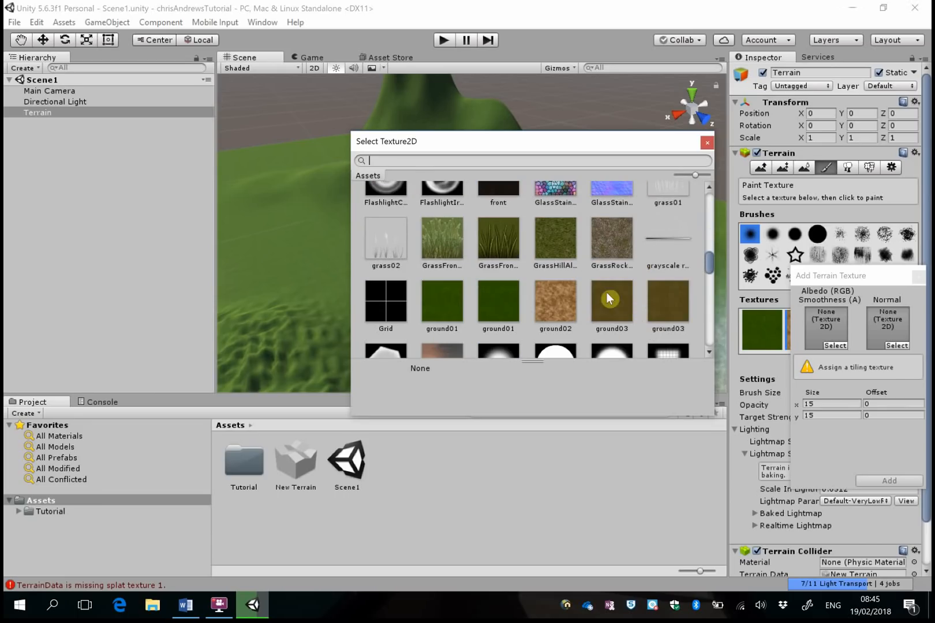
left_click(612, 301)
left_click(304, 151)
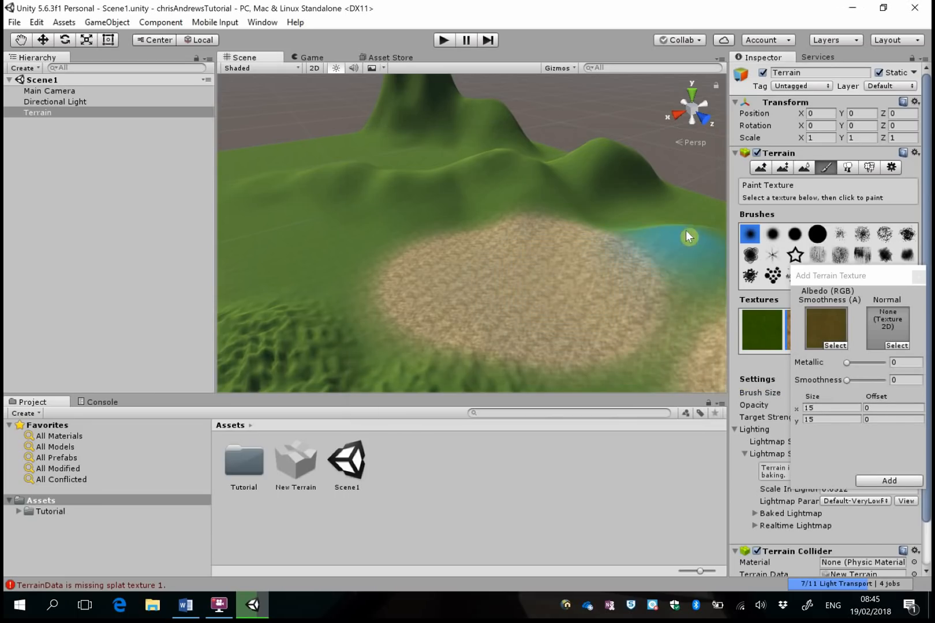
left_click(920, 480)
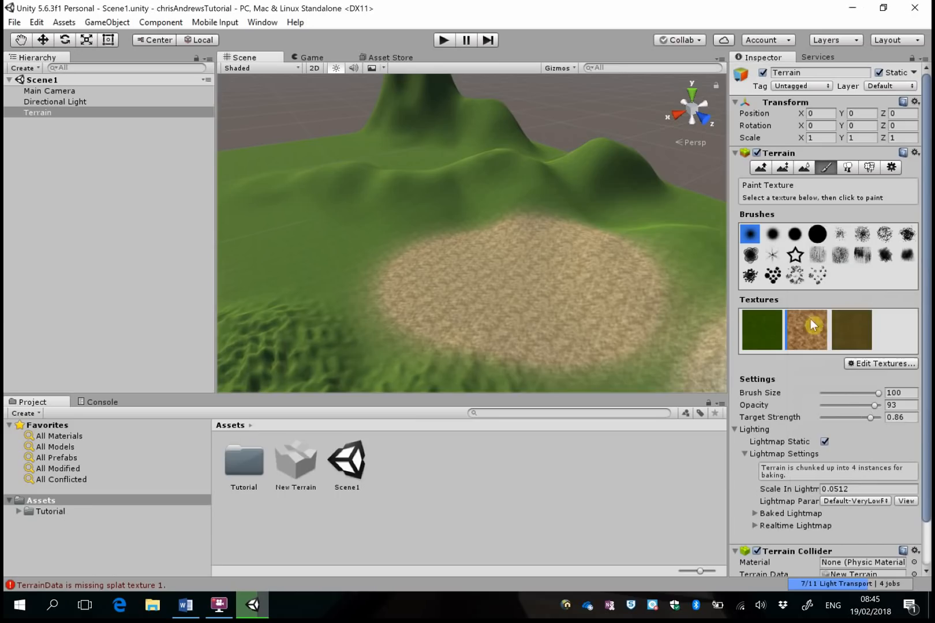
Paint the ground03 texture over the sandy patch and surrounding grass between the rough bumps and the hills
left_click(846, 328)
mouse_move(579, 290)
left_mouse_down()
mouse_move(418, 309)
mouse_move(402, 267)
mouse_move(511, 292)
mouse_move(656, 250)
left_mouse_up()
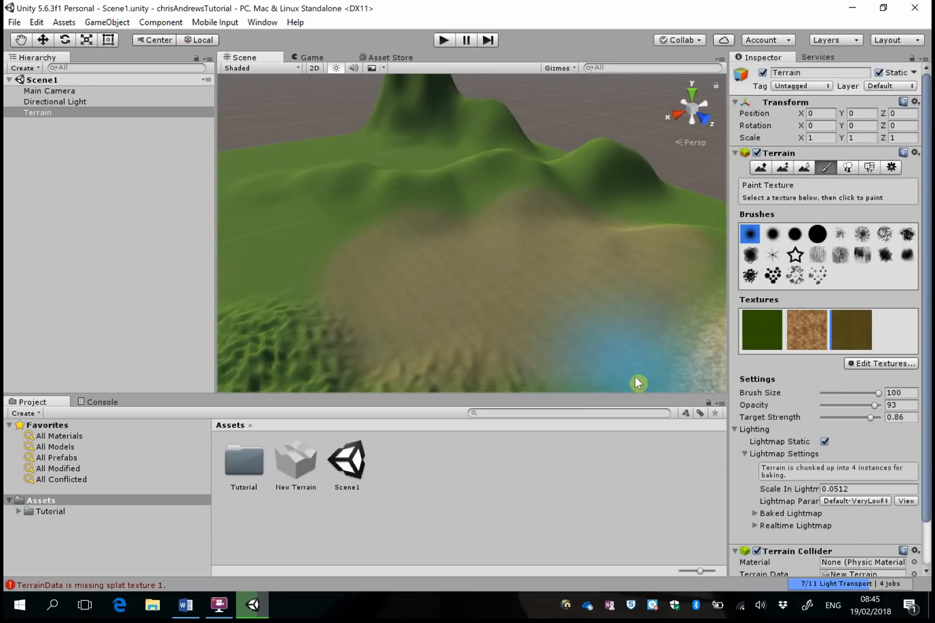
right_click_drag(510, 245, 167, 132)
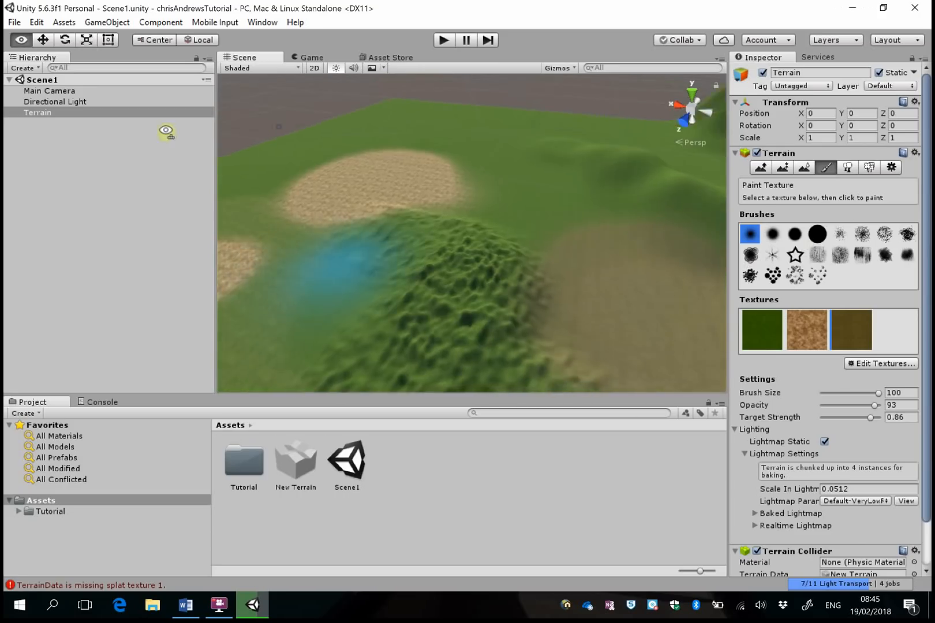
scroll(501, 228, "down", 10)
right_click_drag(541, 247, 526, 258)
scroll(523, 257, "up", 10)
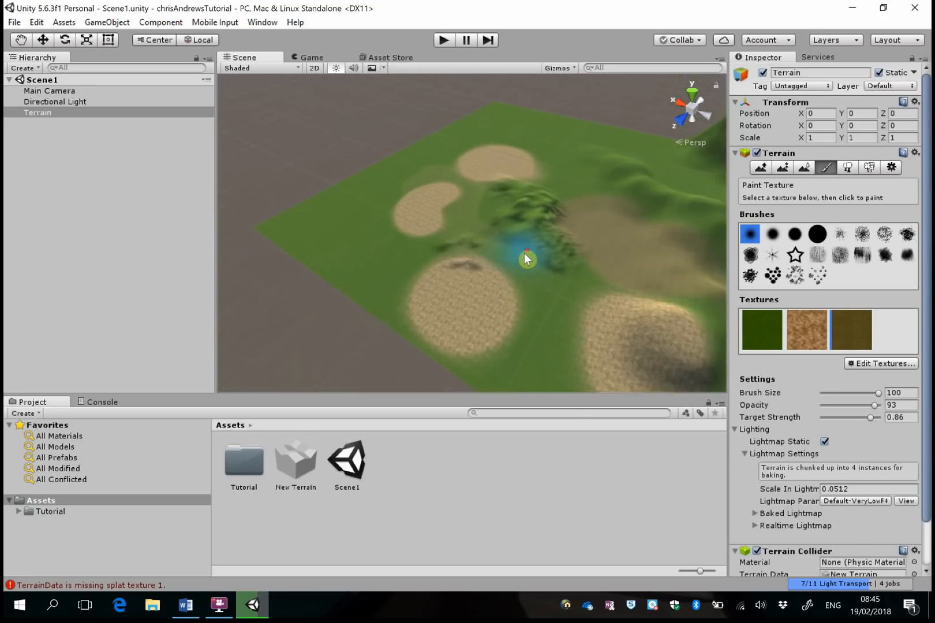
right_click_drag(515, 206, 726, 159)
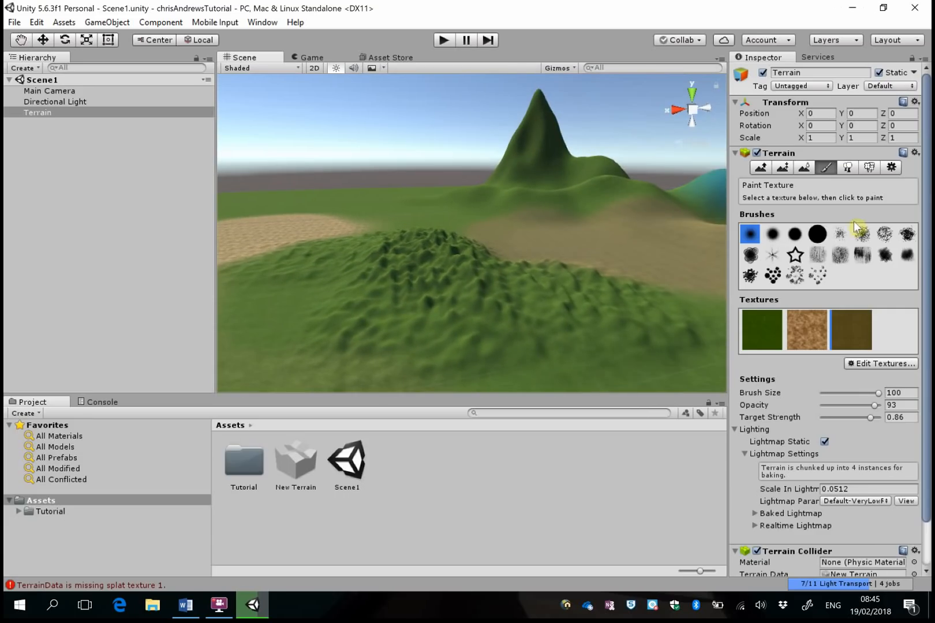
Switch the terrain to Place Trees and add the tree01 prefab as its first tree type
left_click(848, 168)
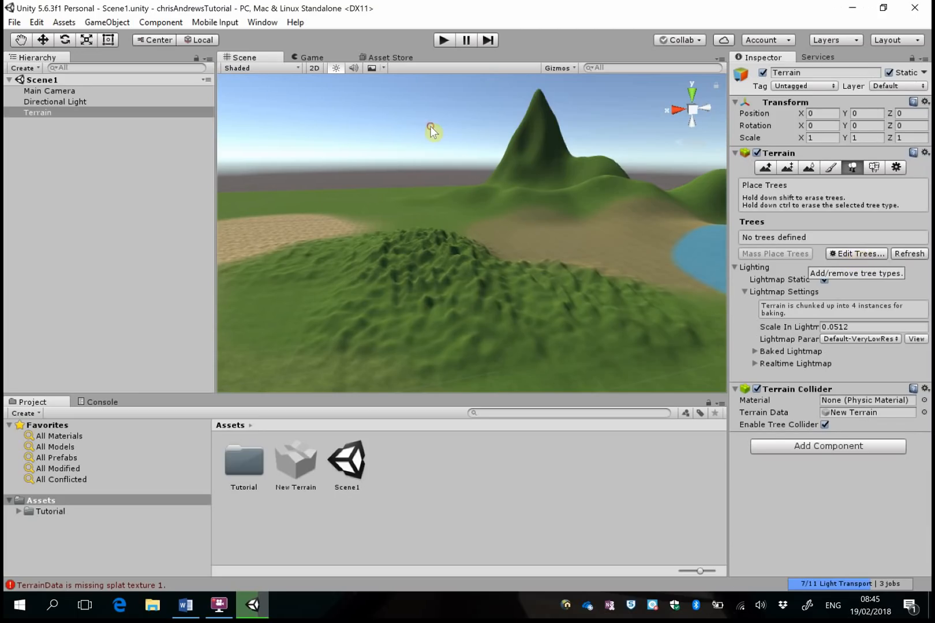
left_click(856, 254)
left_click(874, 261)
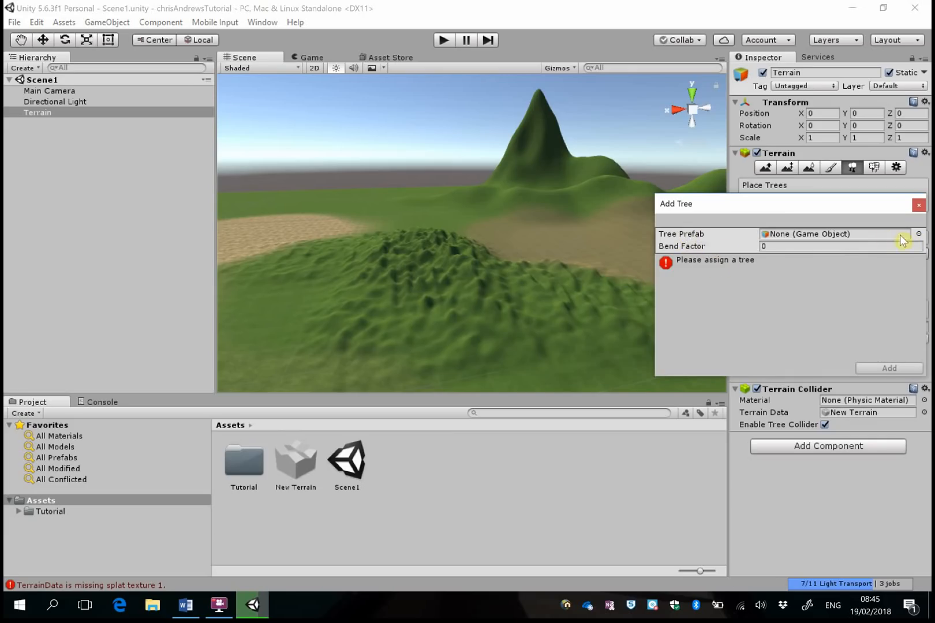
left_click(918, 235)
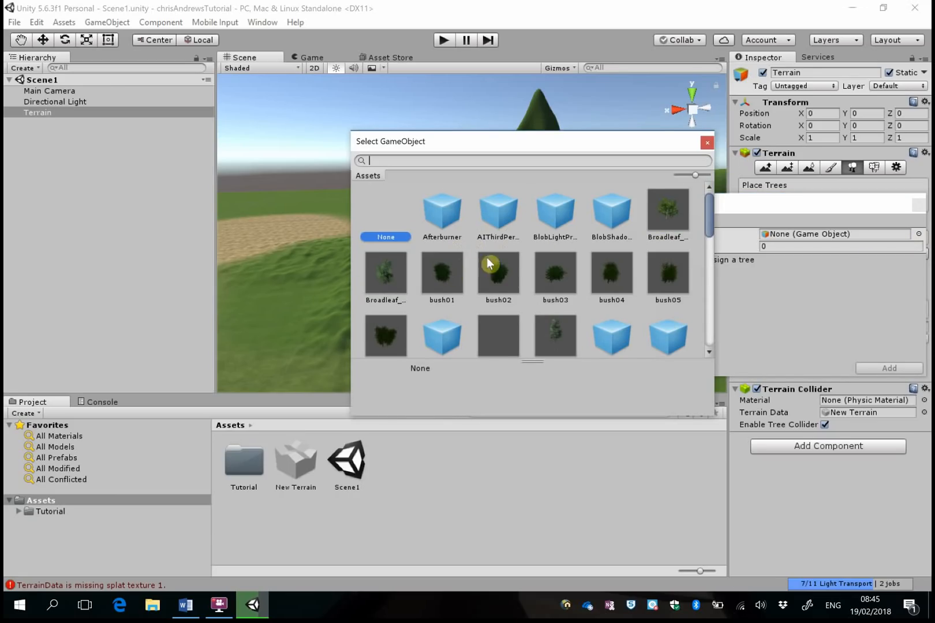
left_click_drag(711, 211, 718, 313)
double_click(496, 231)
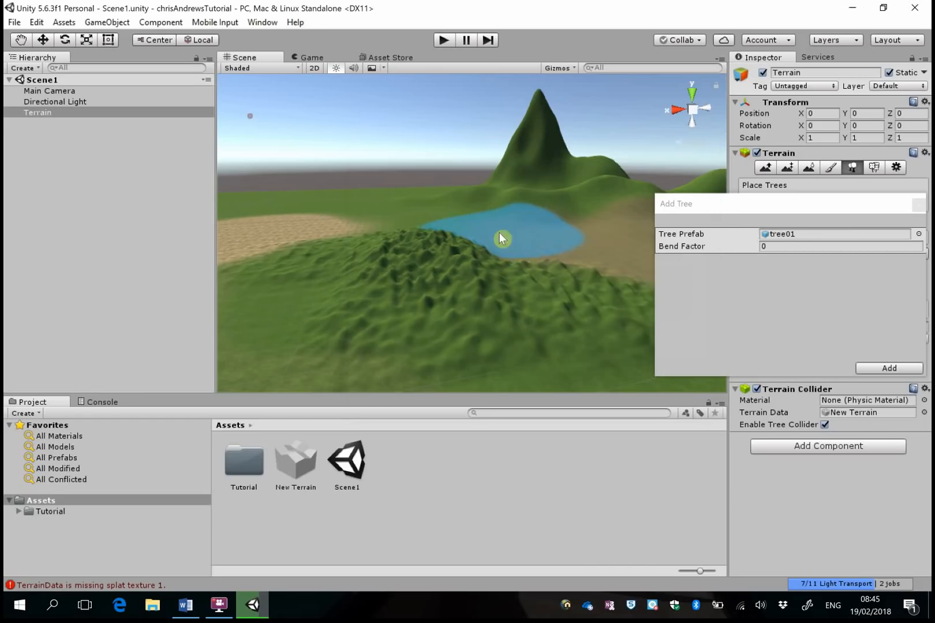
left_click(889, 368)
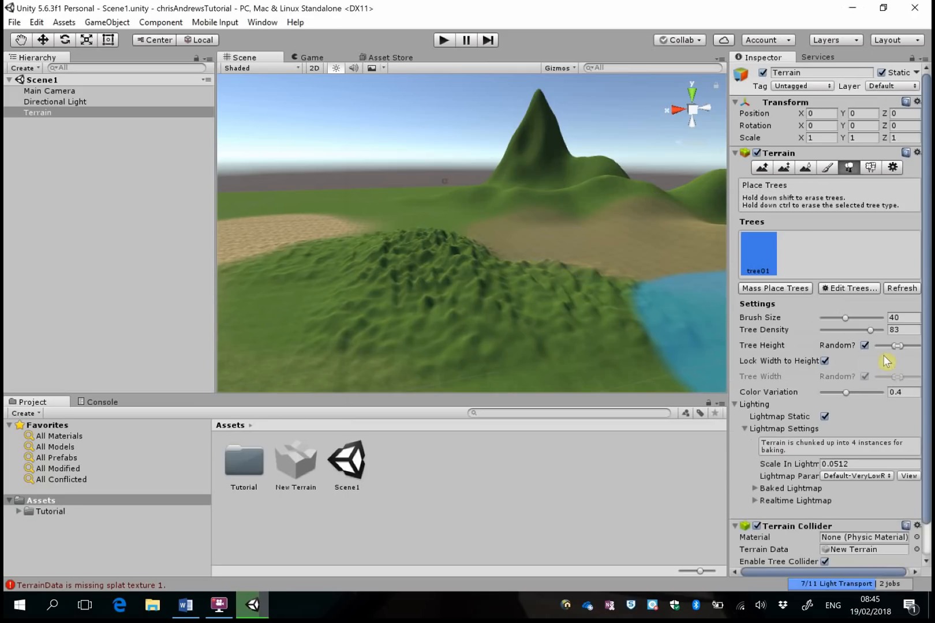
Add the tree02 prefab as the terrain's second tree type
left_click(844, 291)
left_click(856, 290)
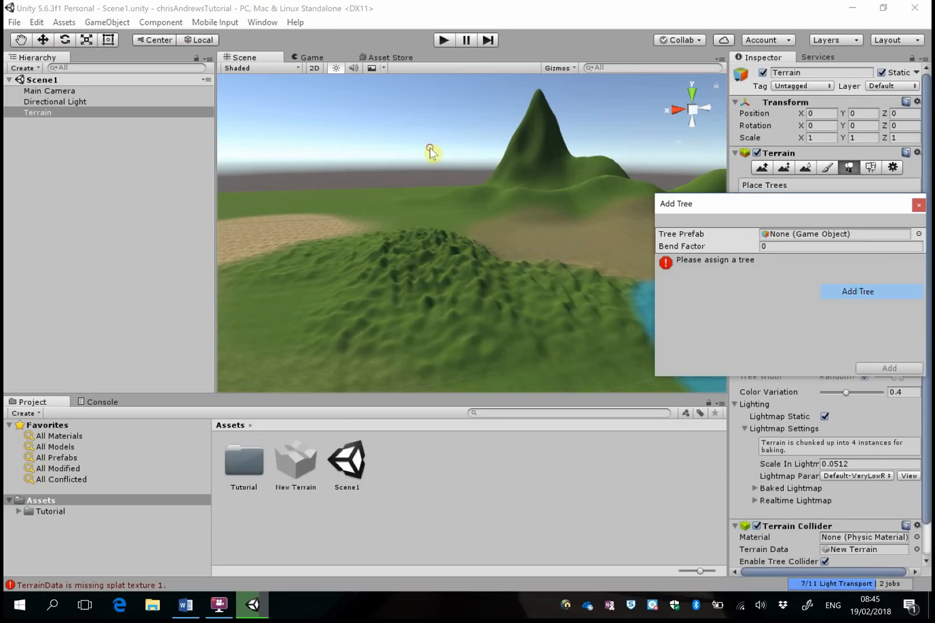
left_click(918, 233)
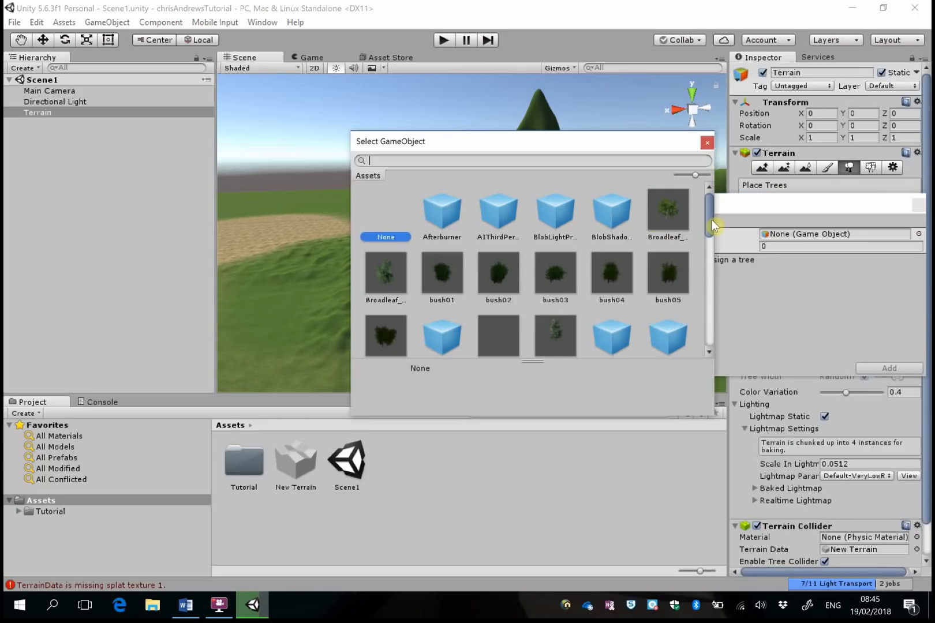
left_click_drag(714, 226, 725, 316)
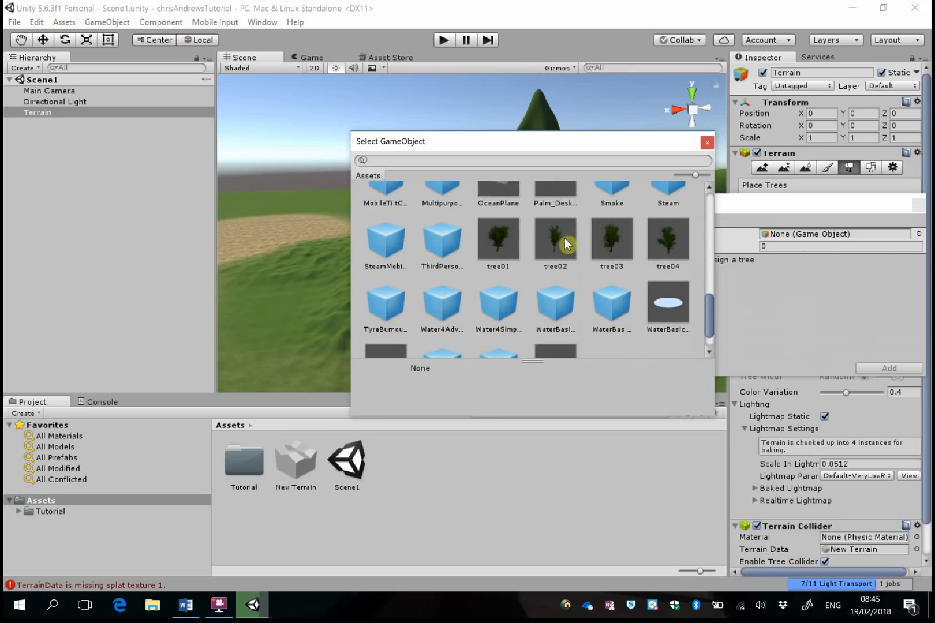
double_click(568, 244)
left_click(890, 369)
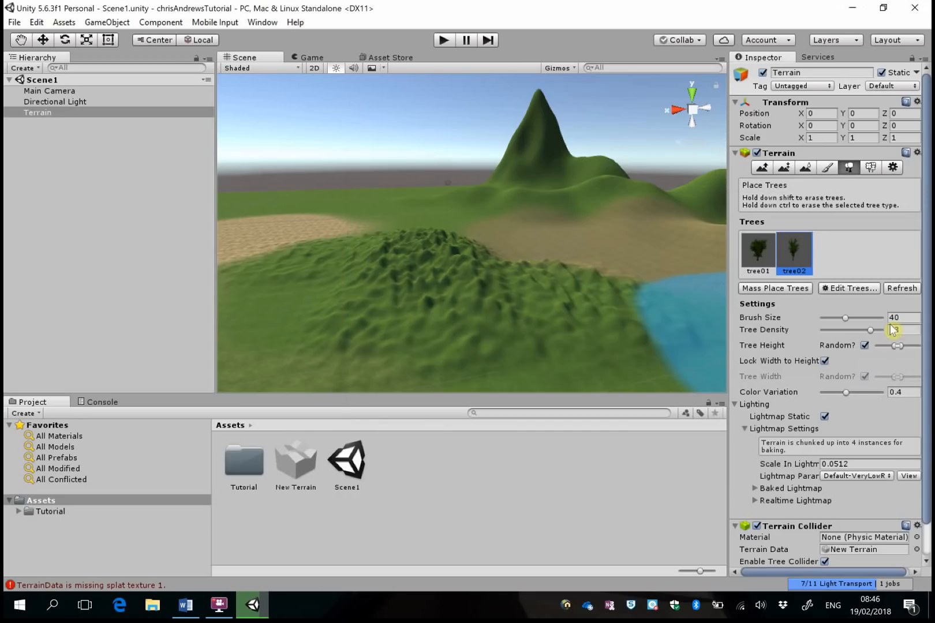
Add the tree03 prefab as the terrain's third tree type
left_click(850, 289)
left_click(869, 296)
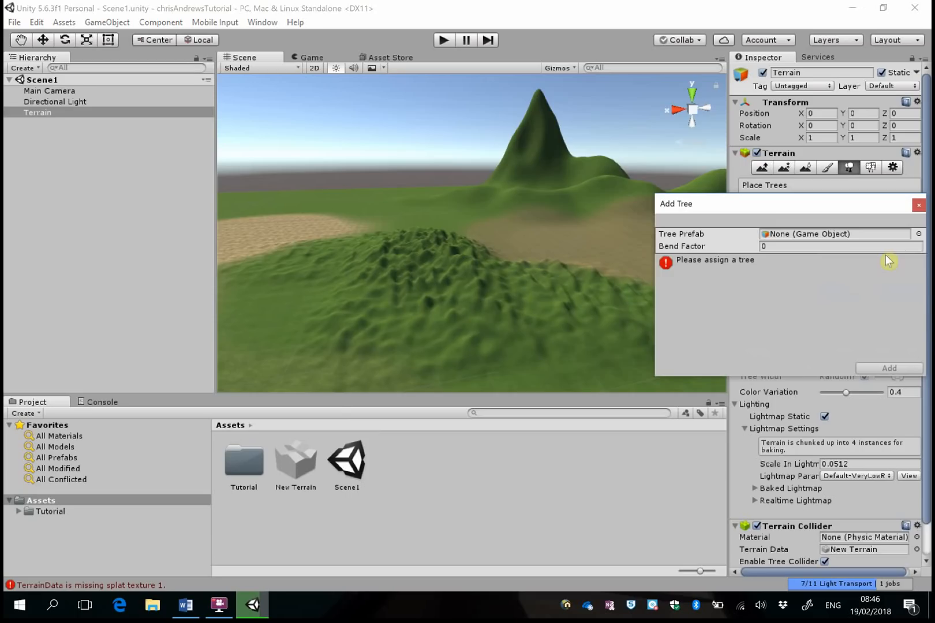
left_click(918, 234)
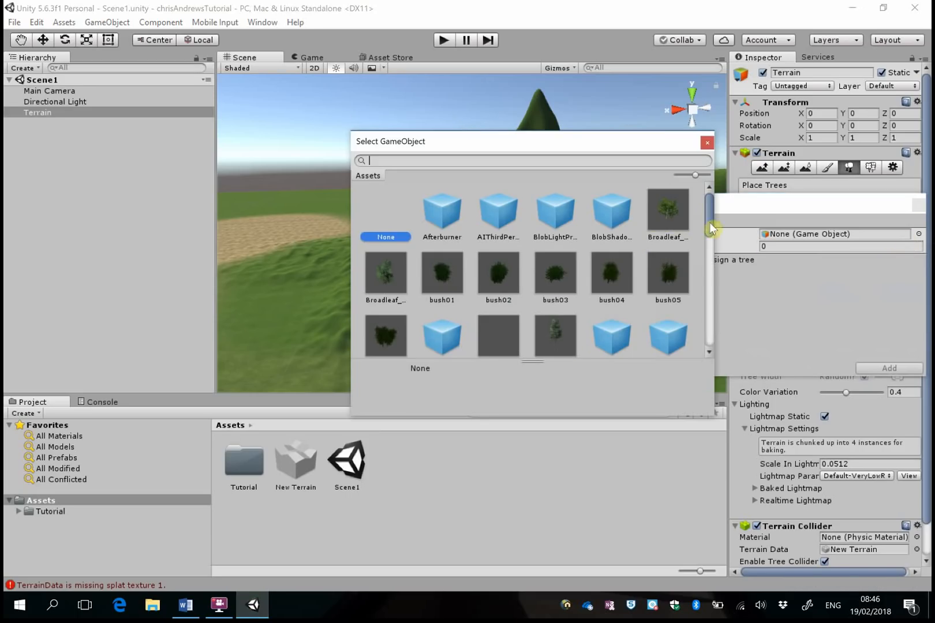
scroll(710, 254, "down", 2)
scroll(719, 277, "down", 6)
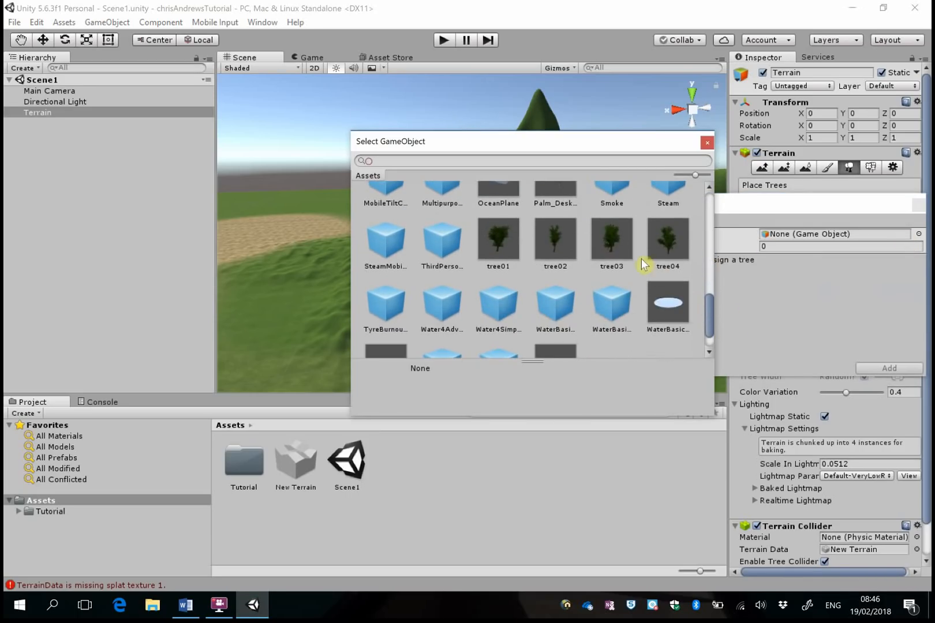
left_click(612, 240)
left_click(313, 122)
left_click(871, 368)
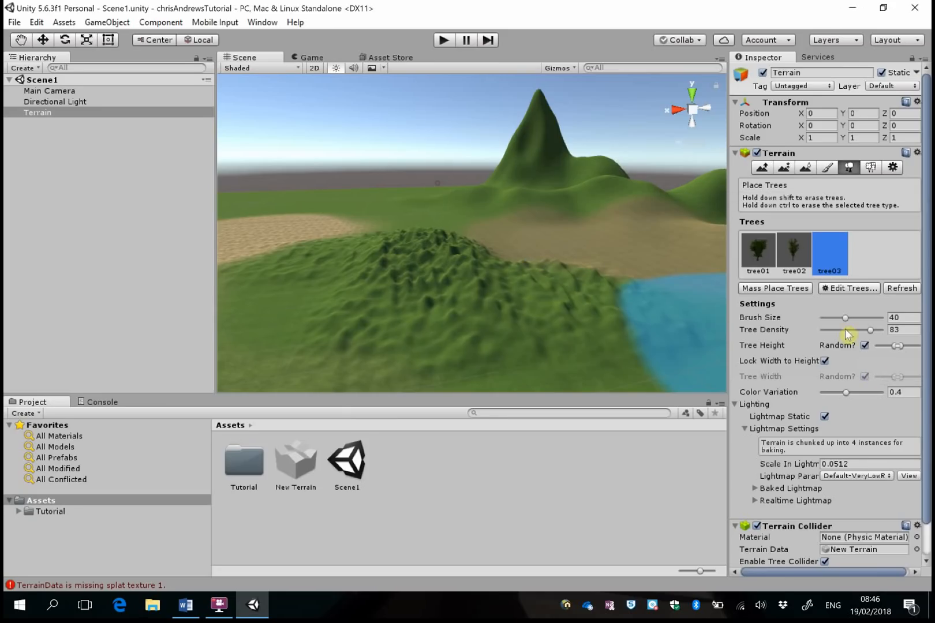
Mass place 1000 trees across the terrain, keeping existing trees
left_click(794, 251)
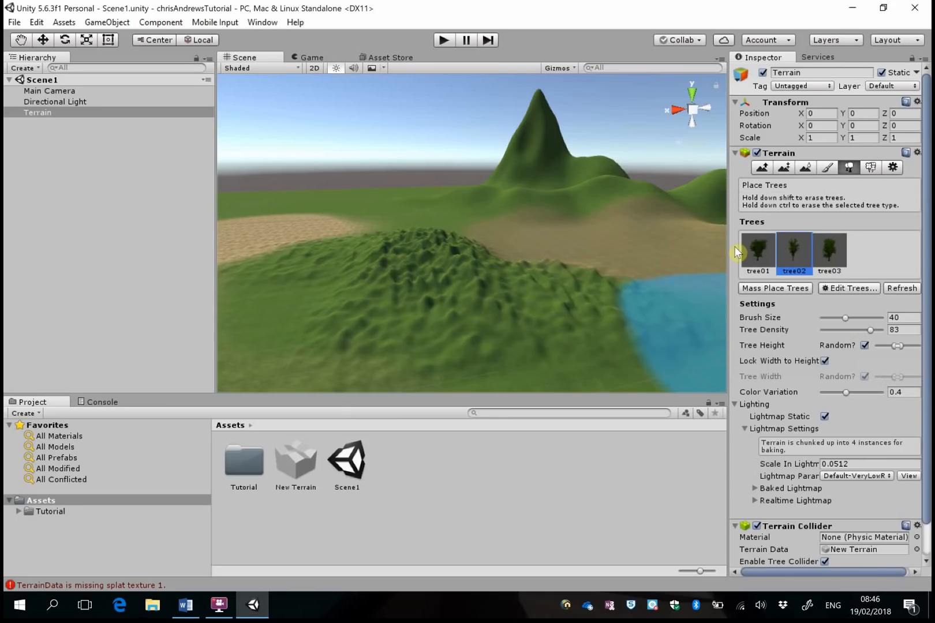
left_click(793, 288)
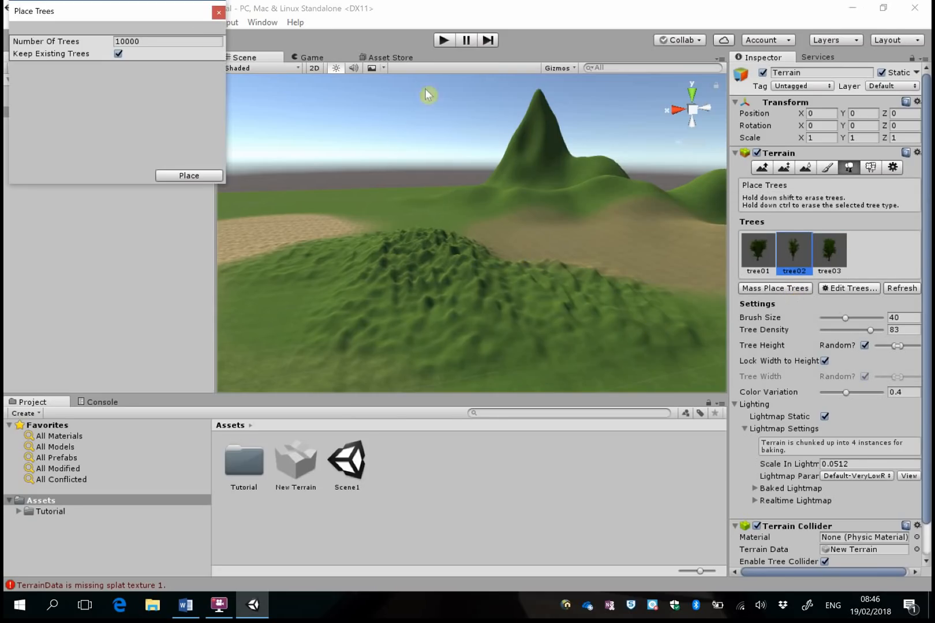
left_click_drag(60, 10, 347, 110)
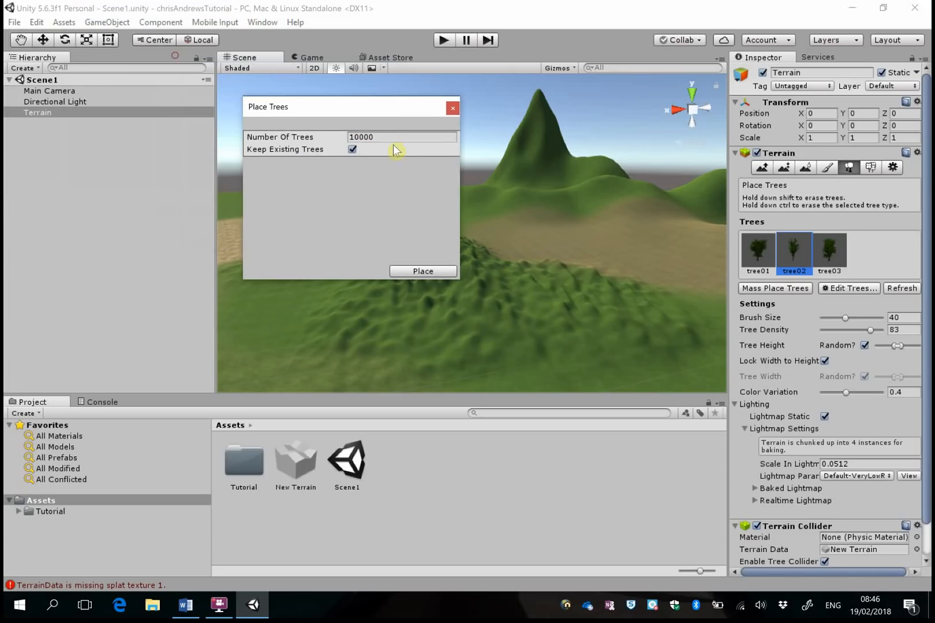
left_click(408, 136)
left_click(406, 138)
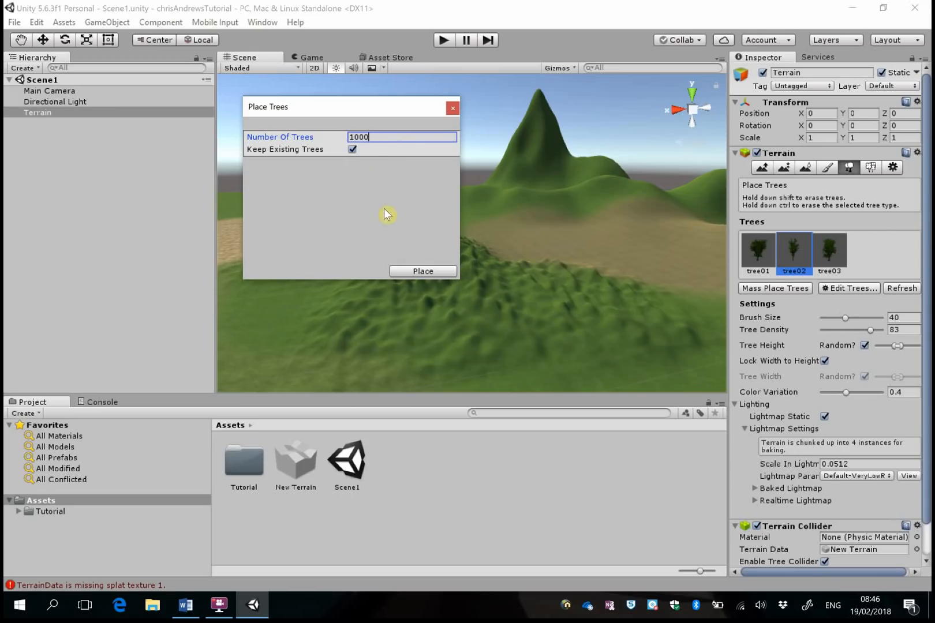
left_click(427, 271)
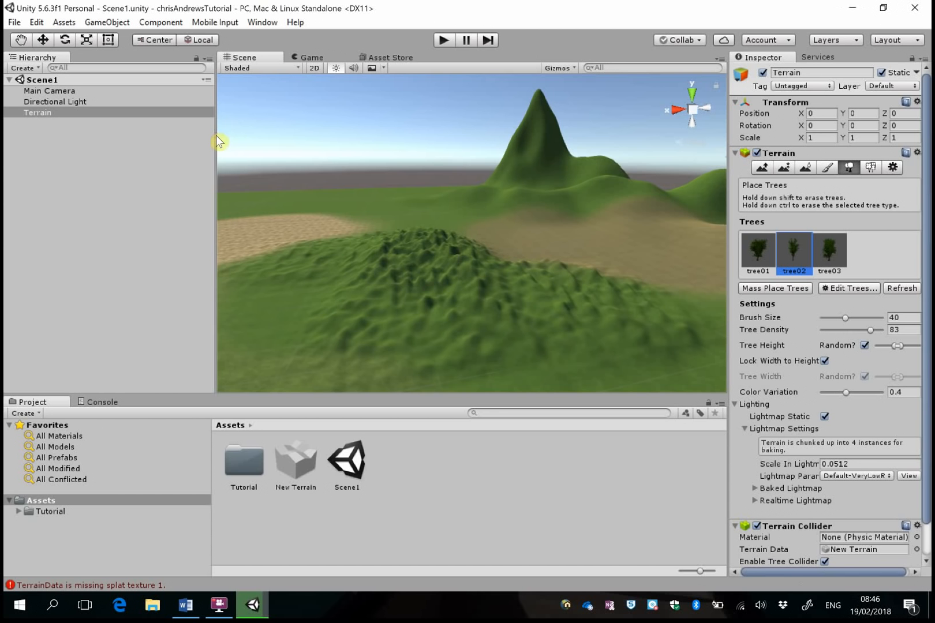
Examine how the mass-placed trees are distributed over the terrain, from a wide view and close up at ground level
right_click_drag(526, 272, 414, 291)
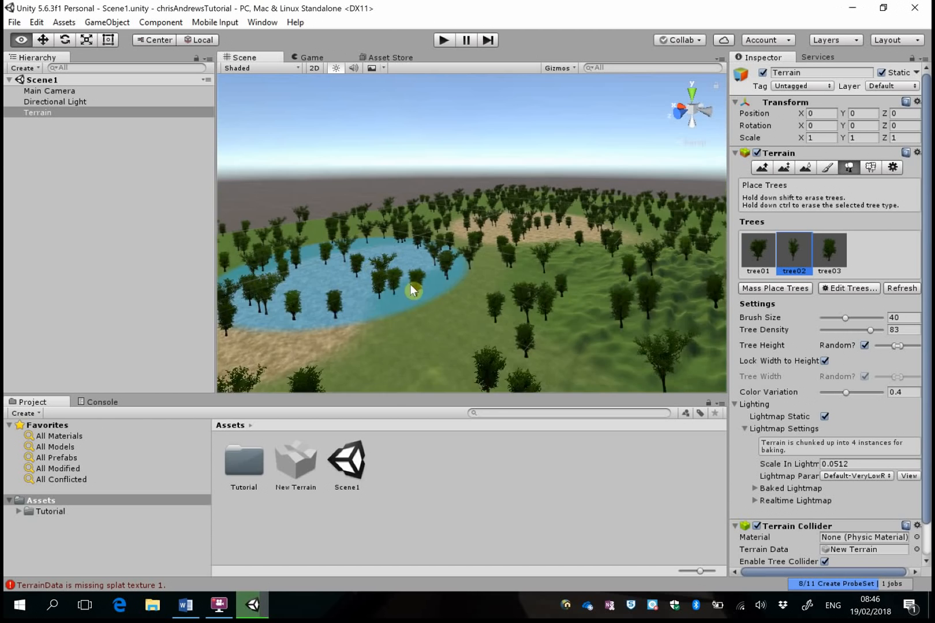
scroll(414, 290, "up", 10)
right_click_drag(510, 261, 392, 218)
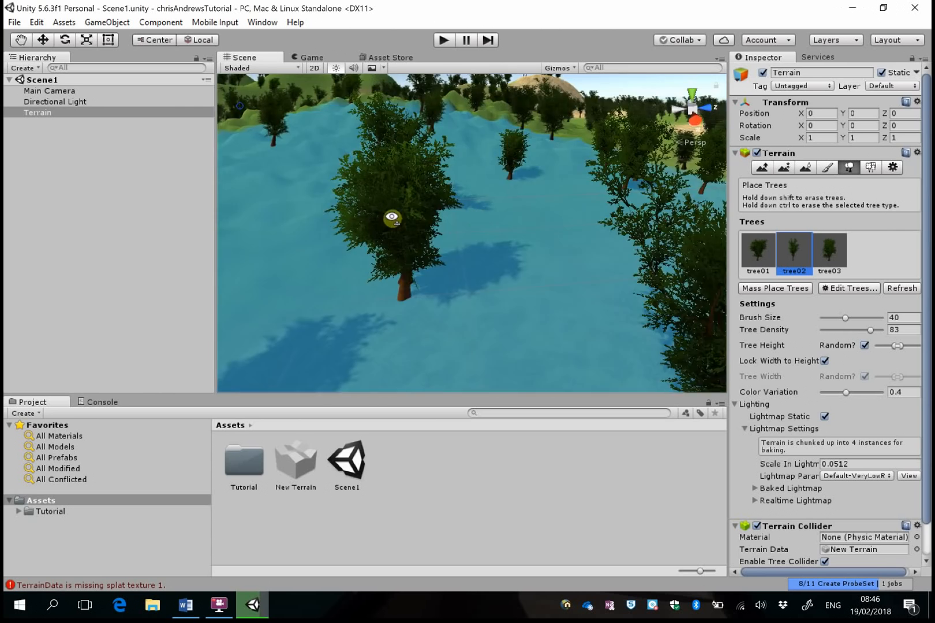
scroll(470, 226, "down", 8)
scroll(498, 226, "up", 6)
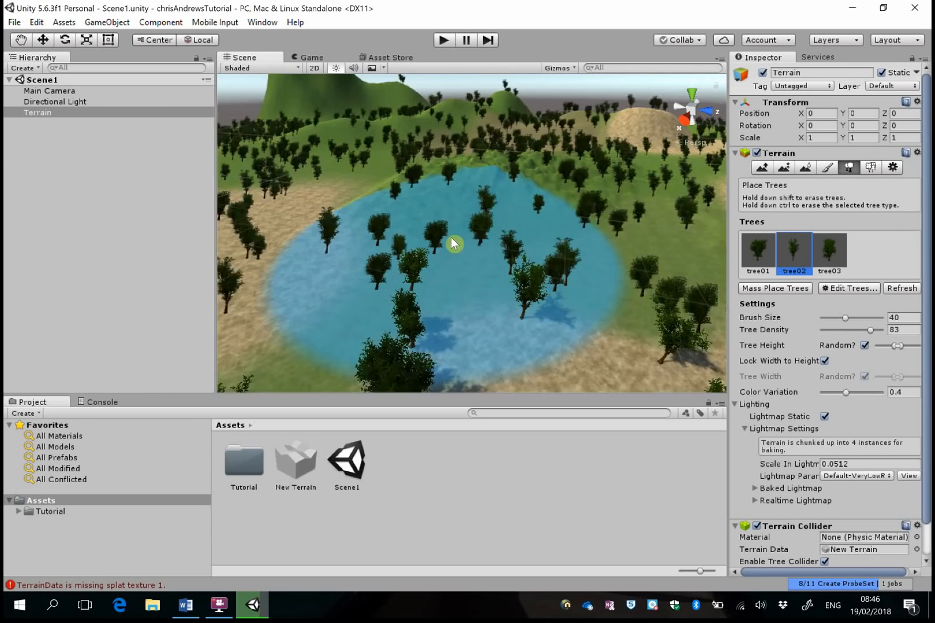
scroll(451, 239, "up", 3)
scroll(451, 242, "down", 6)
right_click_drag(466, 248, 496, 298)
scroll(539, 234, "up", 5)
scroll(536, 234, "down", 3)
right_click_drag(539, 230, 617, 152)
scroll(580, 258, "up", 4)
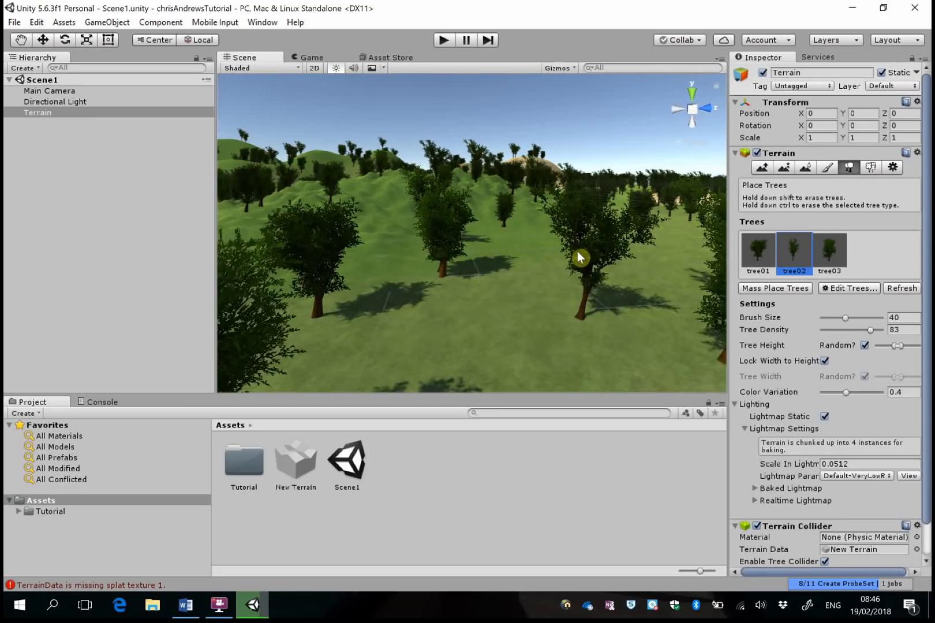
Switch the terrain to Paint Details and add a grass texture using GrassFrond02AlbedoAlpha as its detail texture
left_click(870, 167)
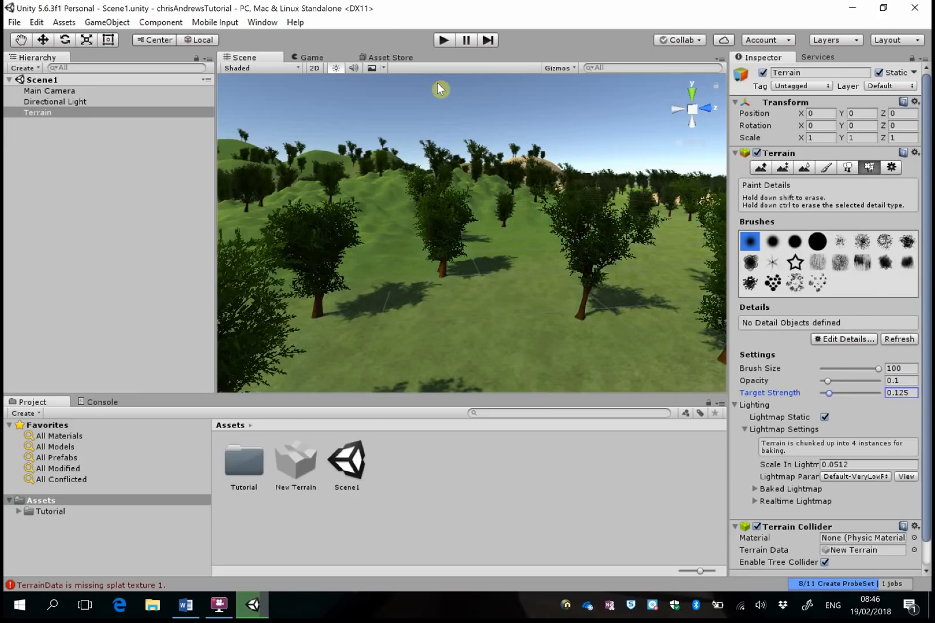
left_click(837, 339)
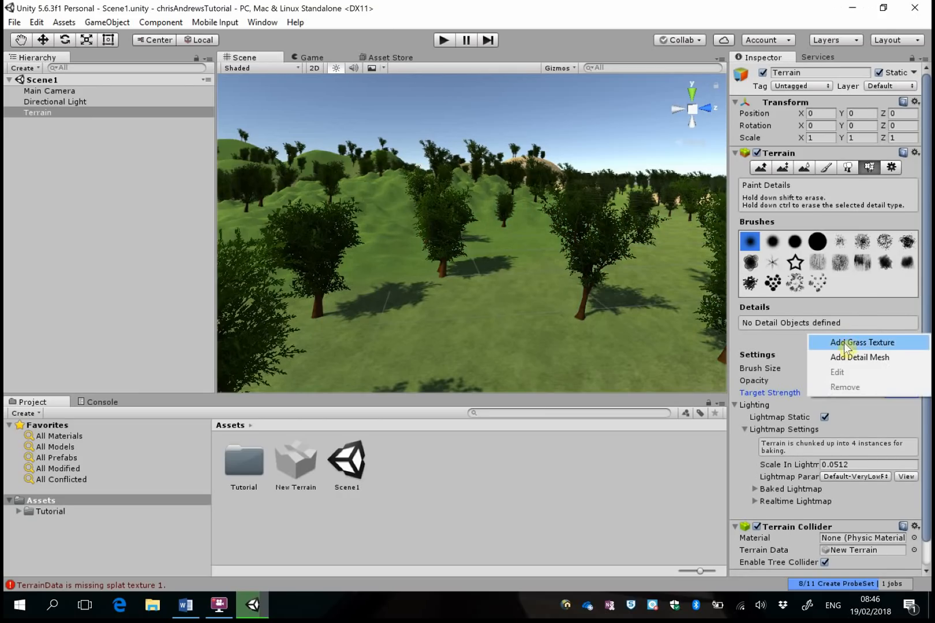
left_click(877, 344)
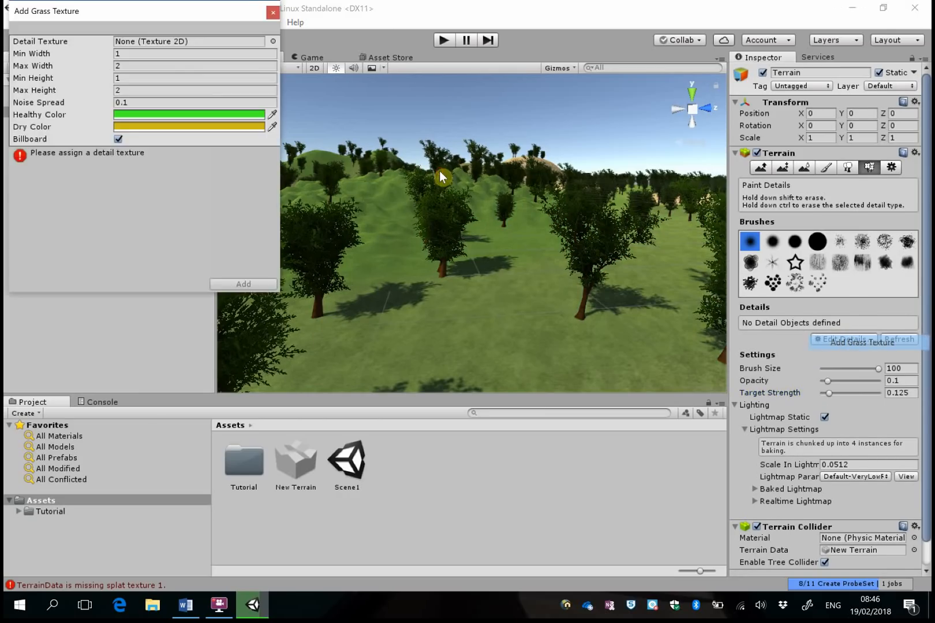
left_click(274, 41)
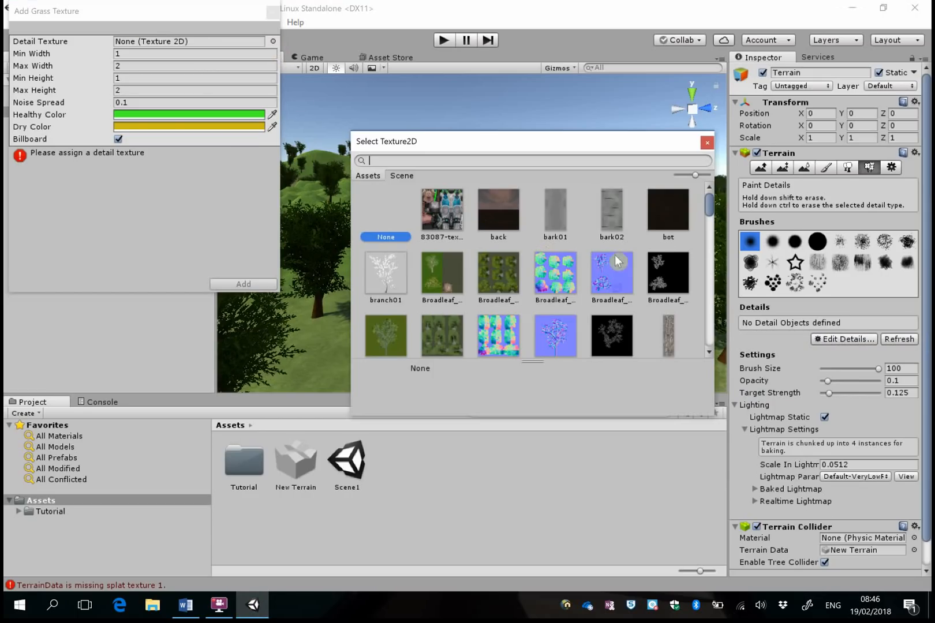
scroll(635, 259, "down", 10)
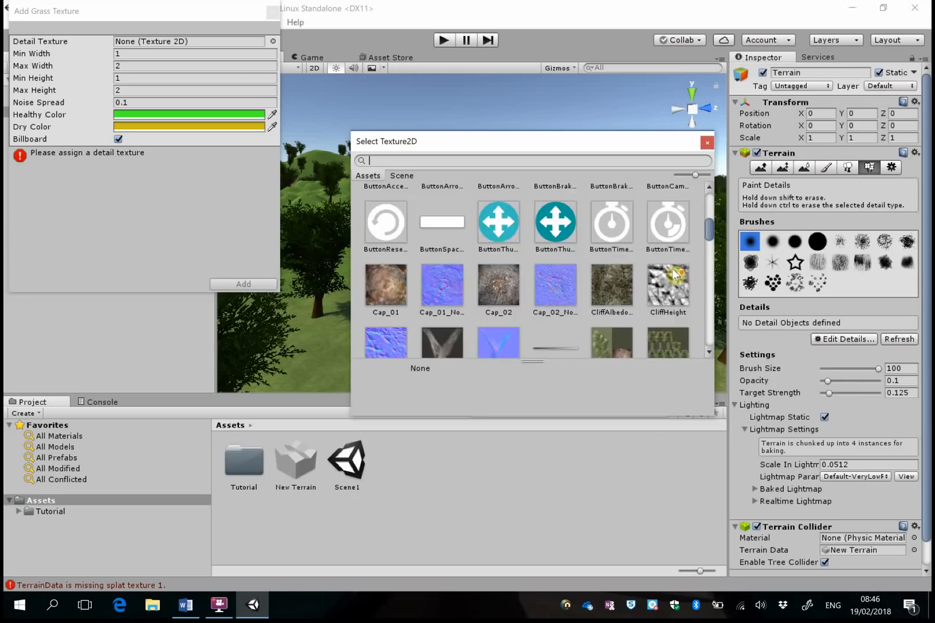
scroll(674, 275, "down", 8)
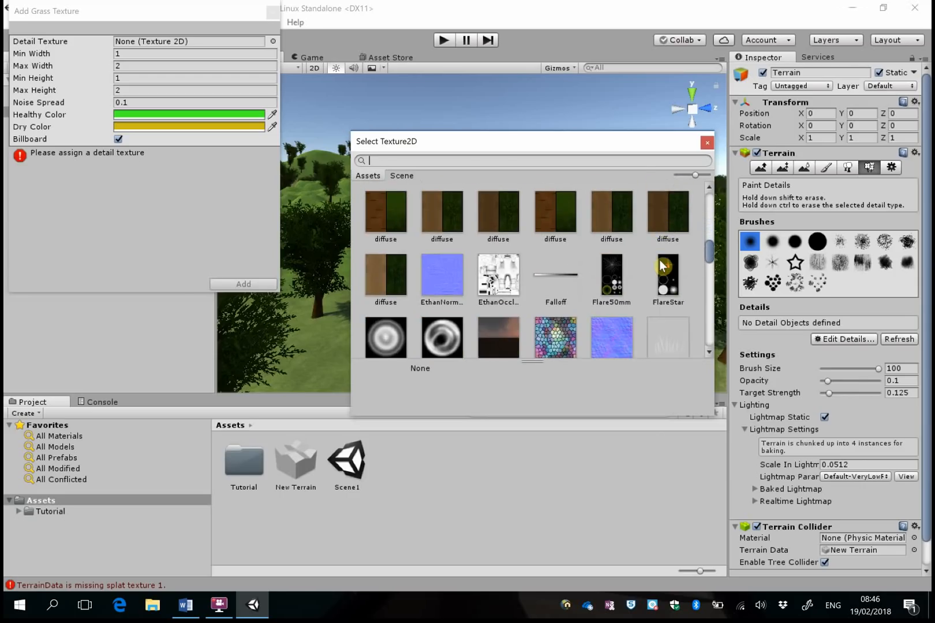
scroll(662, 266, "down", 4)
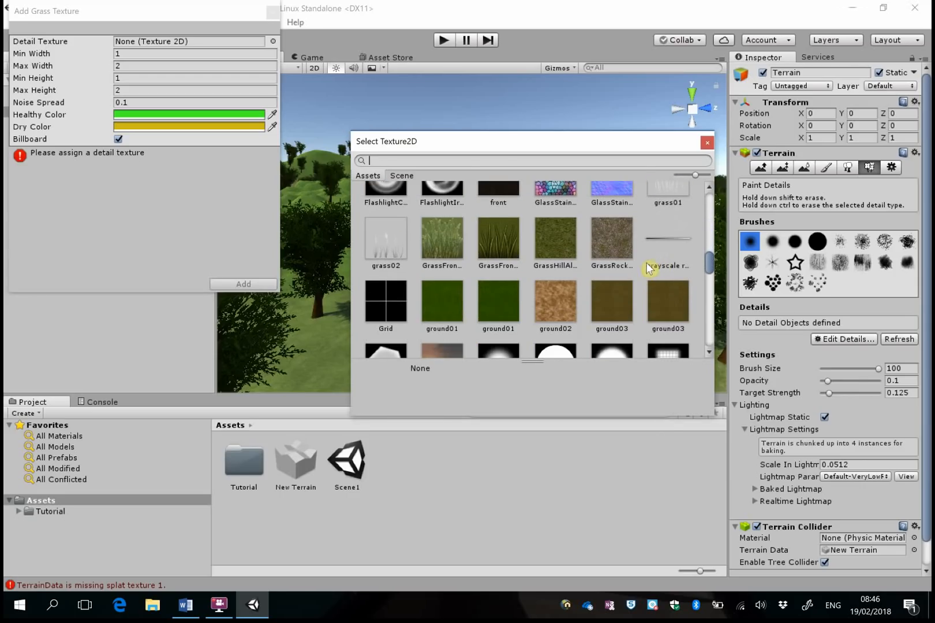
left_click(511, 240)
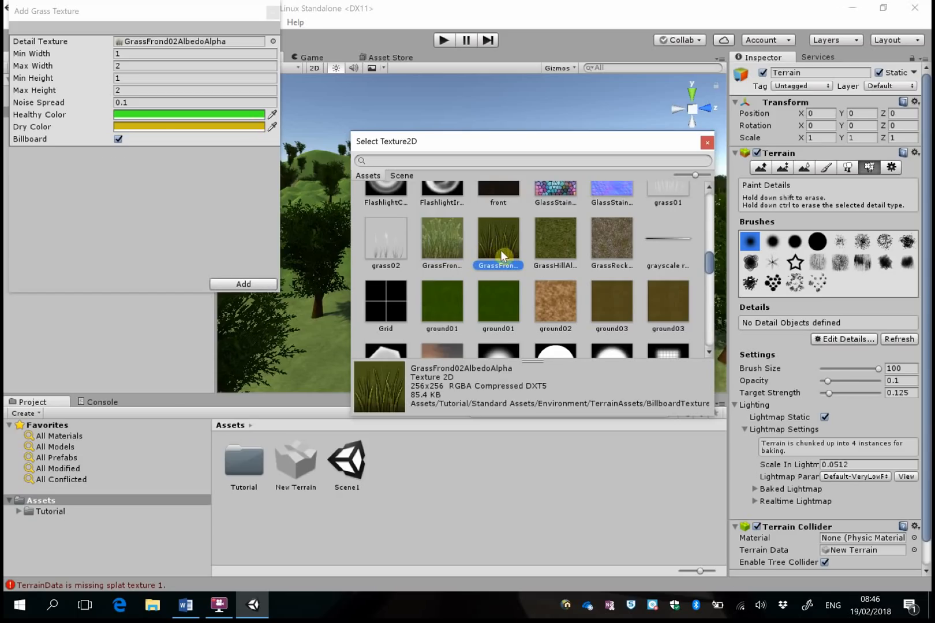
left_click(445, 258)
left_click(500, 255)
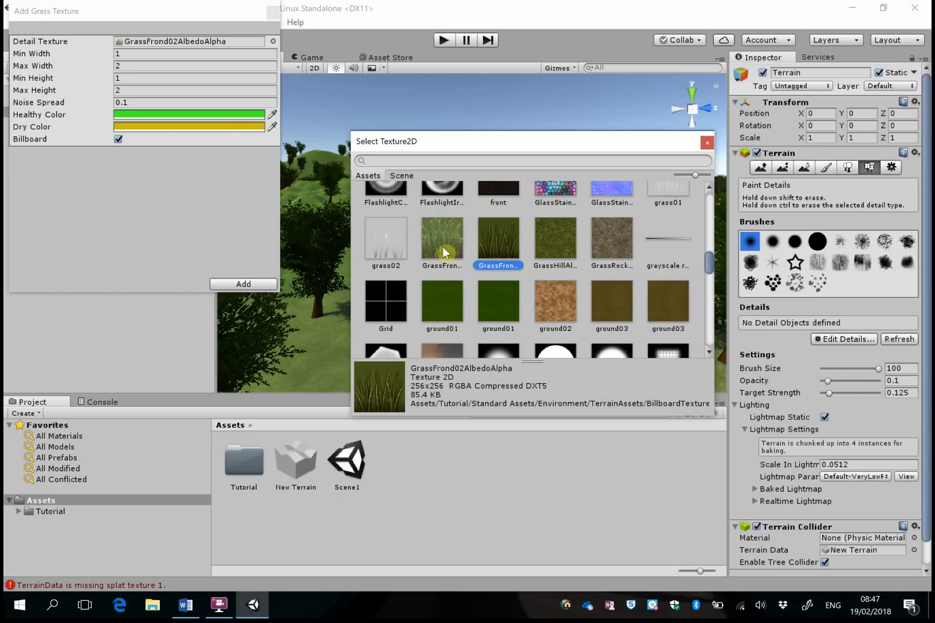
left_click(444, 250)
left_click(498, 242)
double_click(501, 238)
left_click(244, 284)
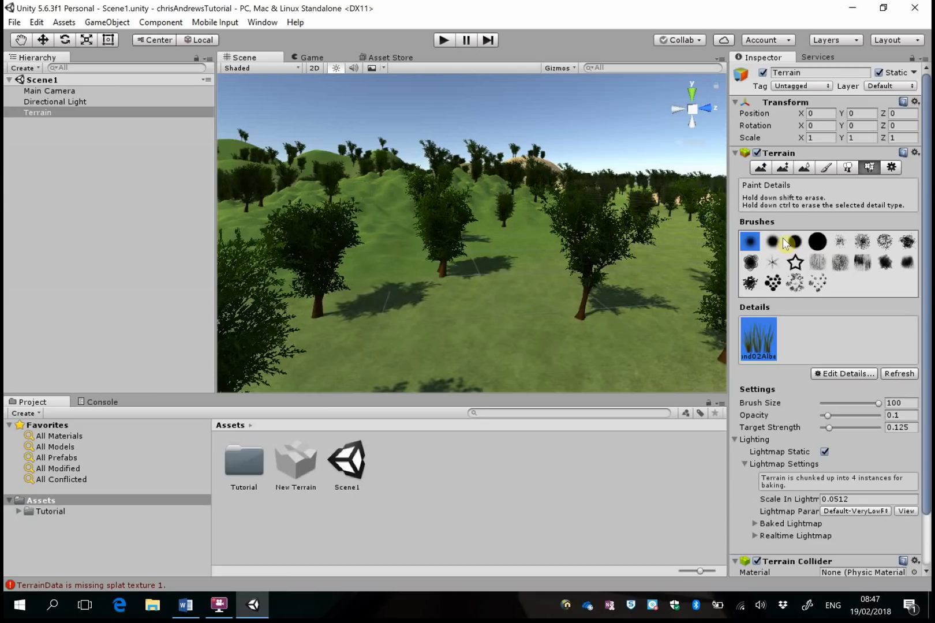
Paint the grass detail on the green ground among the nearby trees with the second soft round brush at size 100
mouse_move(500, 288)
left_mouse_down()
mouse_move(459, 271)
mouse_move(586, 292)
mouse_move(602, 229)
mouse_move(544, 238)
left_mouse_up()
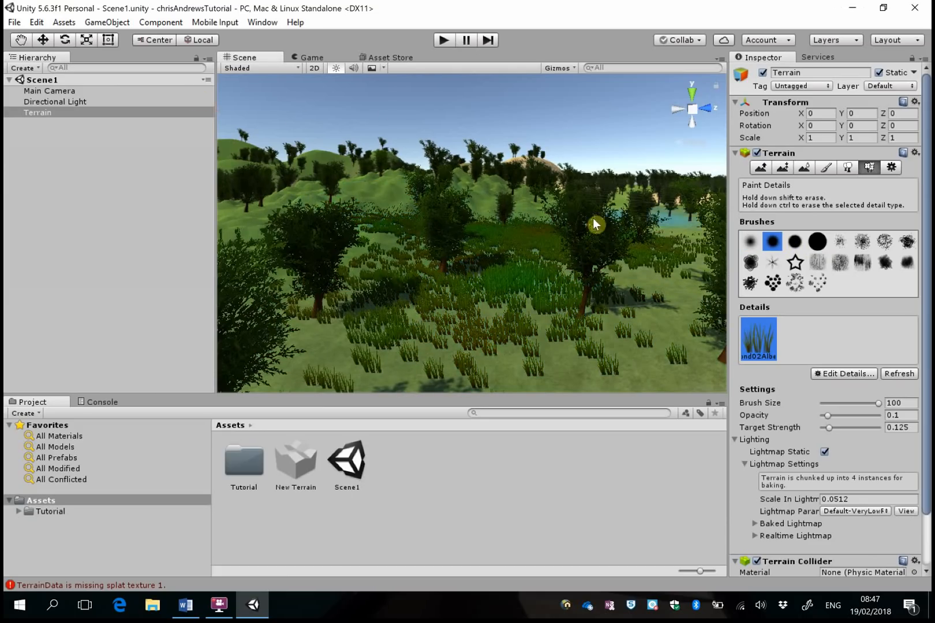
mouse_move(592, 218)
left_mouse_down("alt")
mouse_move(470, 246)
mouse_move(443, 267)
mouse_move(298, 288)
mouse_move(553, 299)
mouse_move(428, 208)
mouse_move(365, 241)
left_mouse_up("alt")
scroll(546, 224, "down", 10)
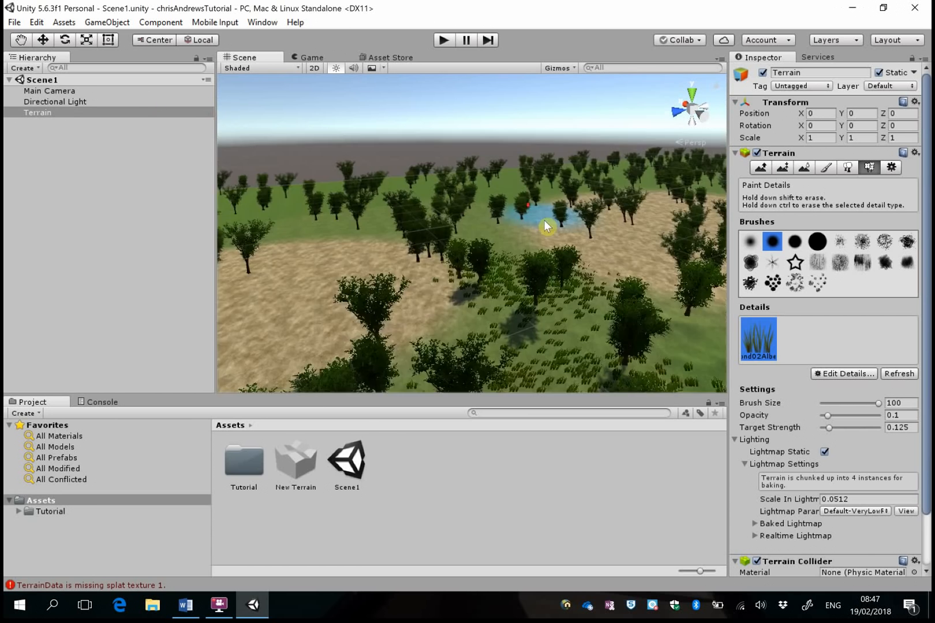
scroll(550, 224, "up", 5)
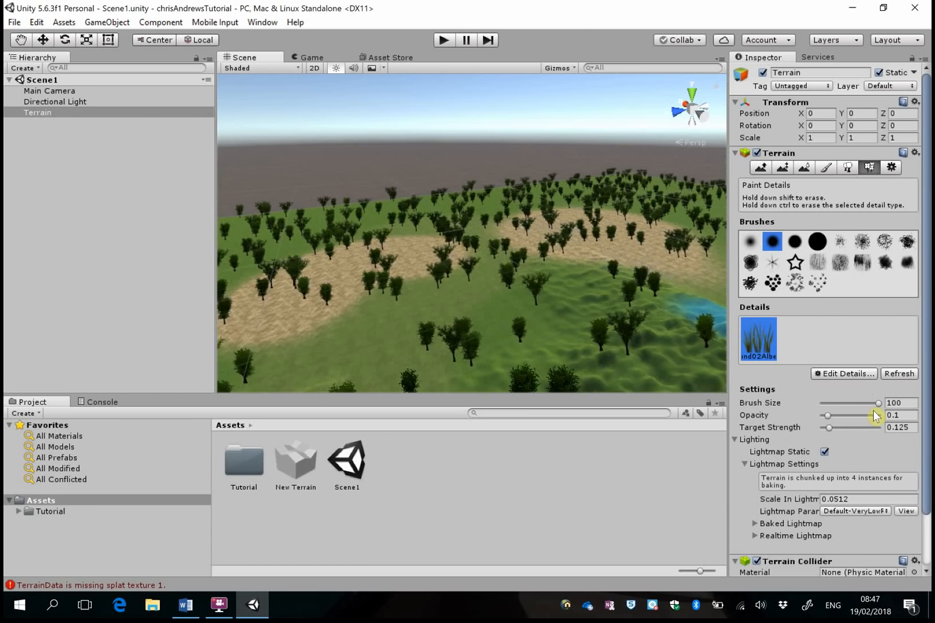
Paint more grass with the large solid round brush around the trees beside the rough bumps
left_click(817, 242)
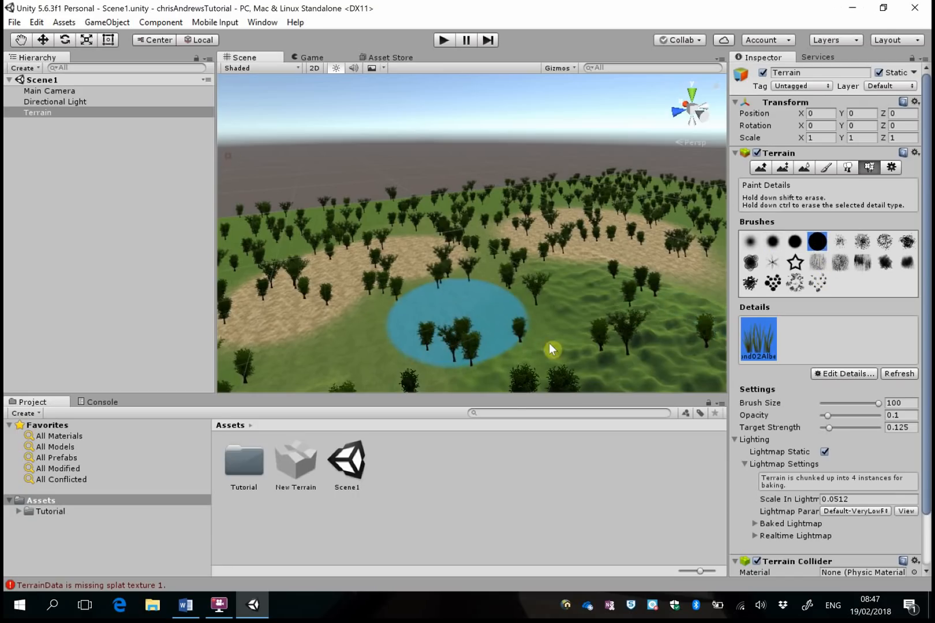
left_click_drag(511, 315, 491, 306, "alt")
scroll(490, 305, "up", 8)
scroll(497, 292, "down", 6)
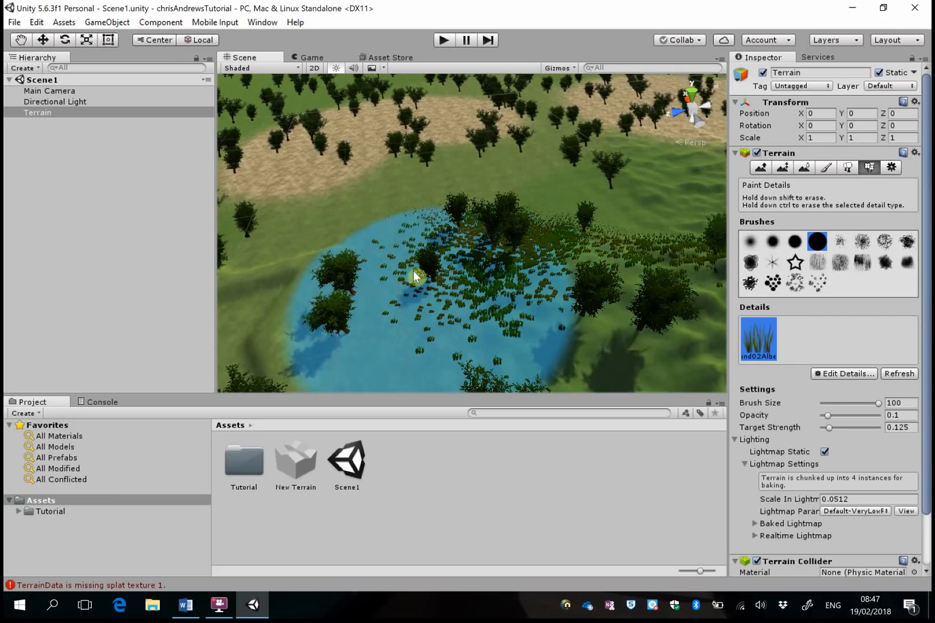
mouse_move(414, 275)
left_mouse_down("alt")
mouse_move(478, 263)
mouse_move(149, 104)
mouse_move(328, 254)
mouse_move(187, 246)
mouse_move(272, 261)
mouse_move(437, 234)
mouse_move(396, 186)
mouse_move(447, 186)
left_mouse_up("alt")
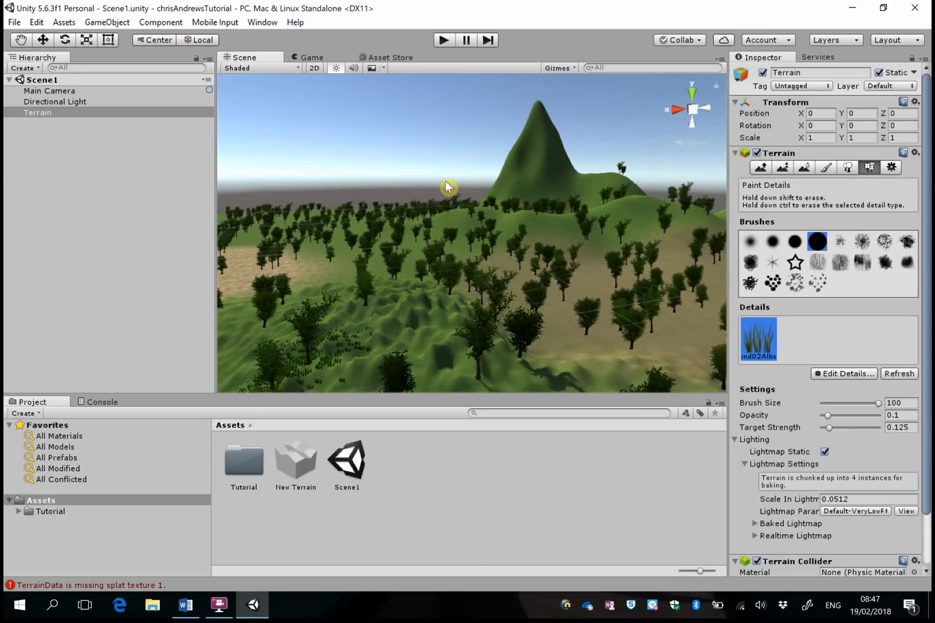